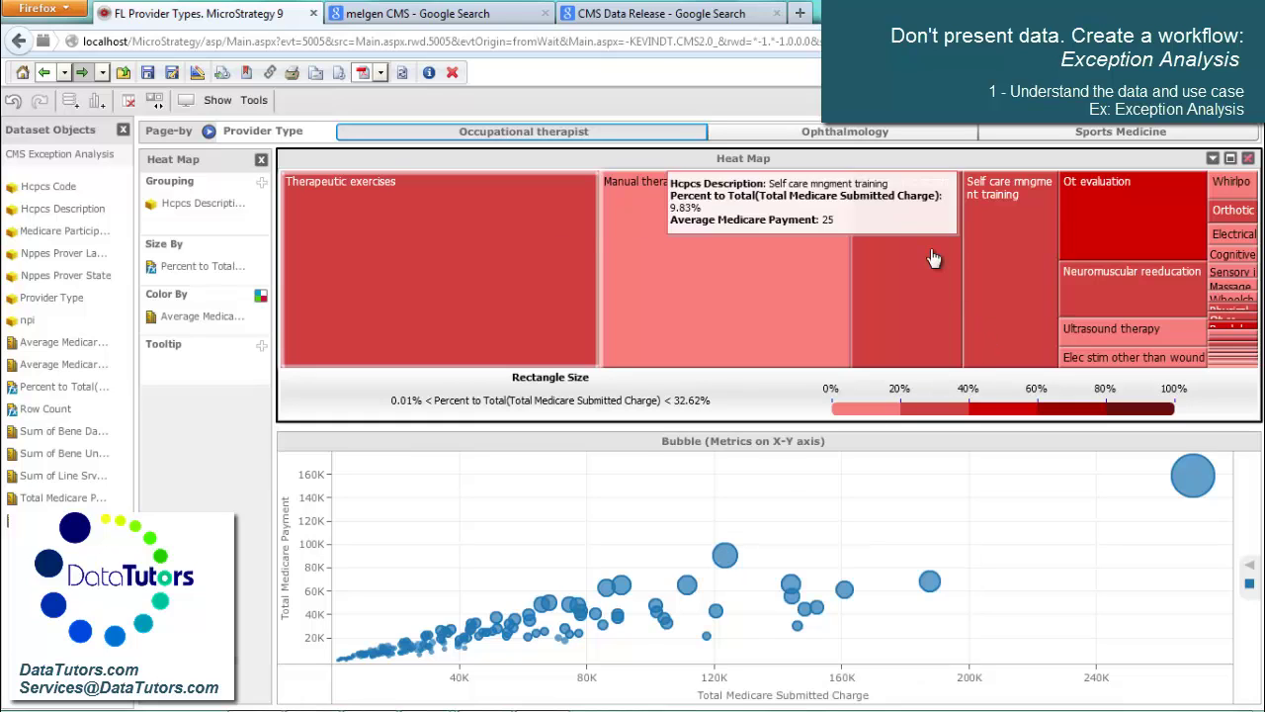
- Show the Ophthalmology page of the dashboard and select Ranibizumab injection in the heat map to view its provider bubbles
left_click(845, 133)
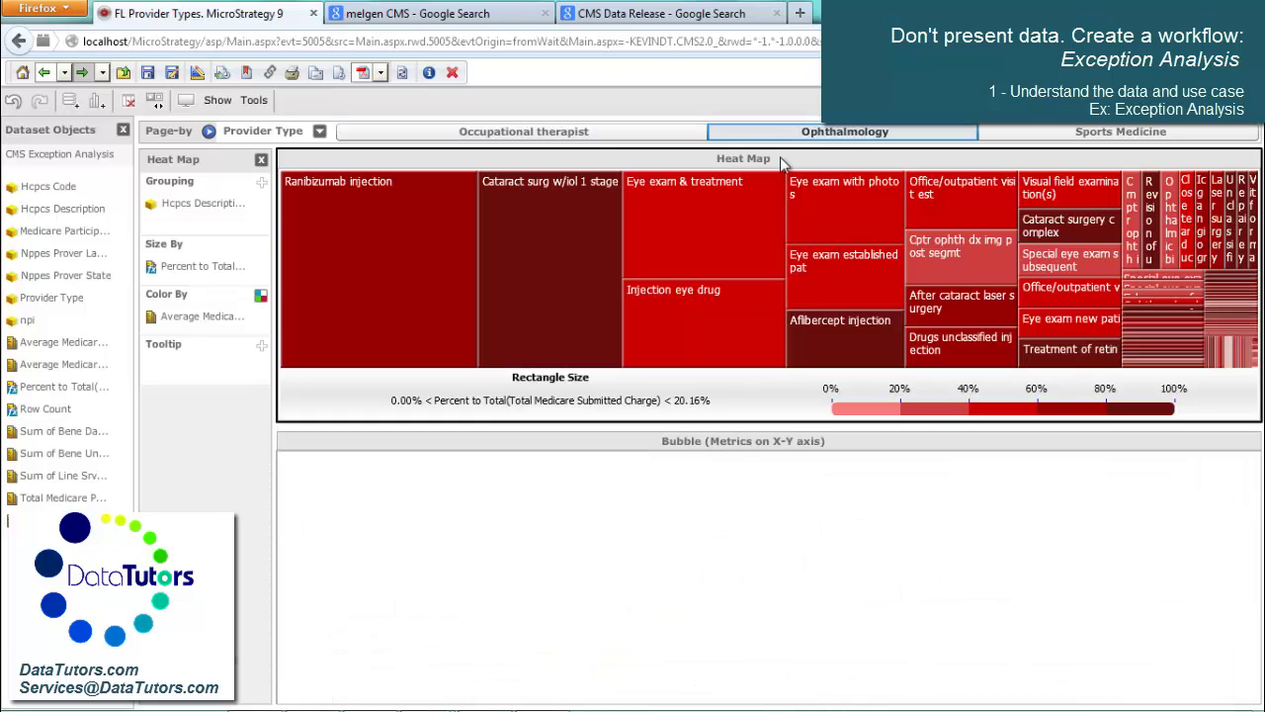
left_click(388, 267)
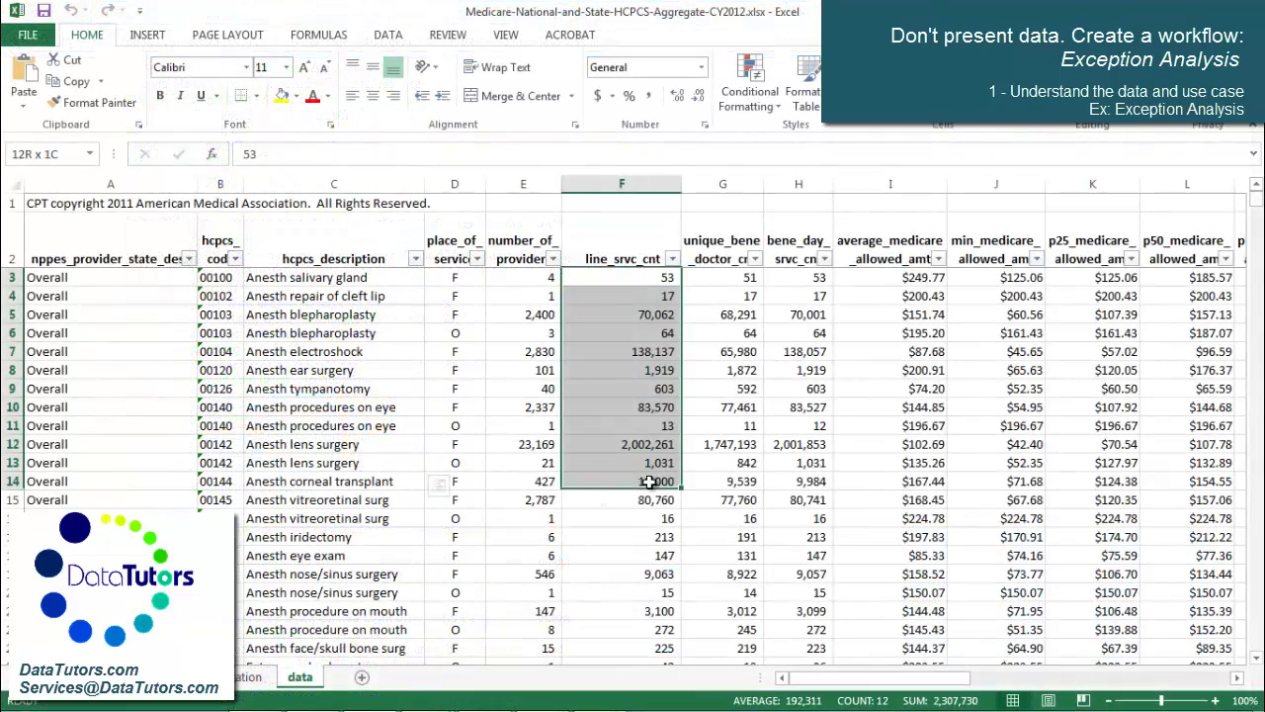
- In the Medicare aggregate workbook in Excel, examine the line_srvc_cnt, average_medicare_allowed_amt and min_medicare_allowed_amt columns
left_click_drag(649, 481, 649, 499)
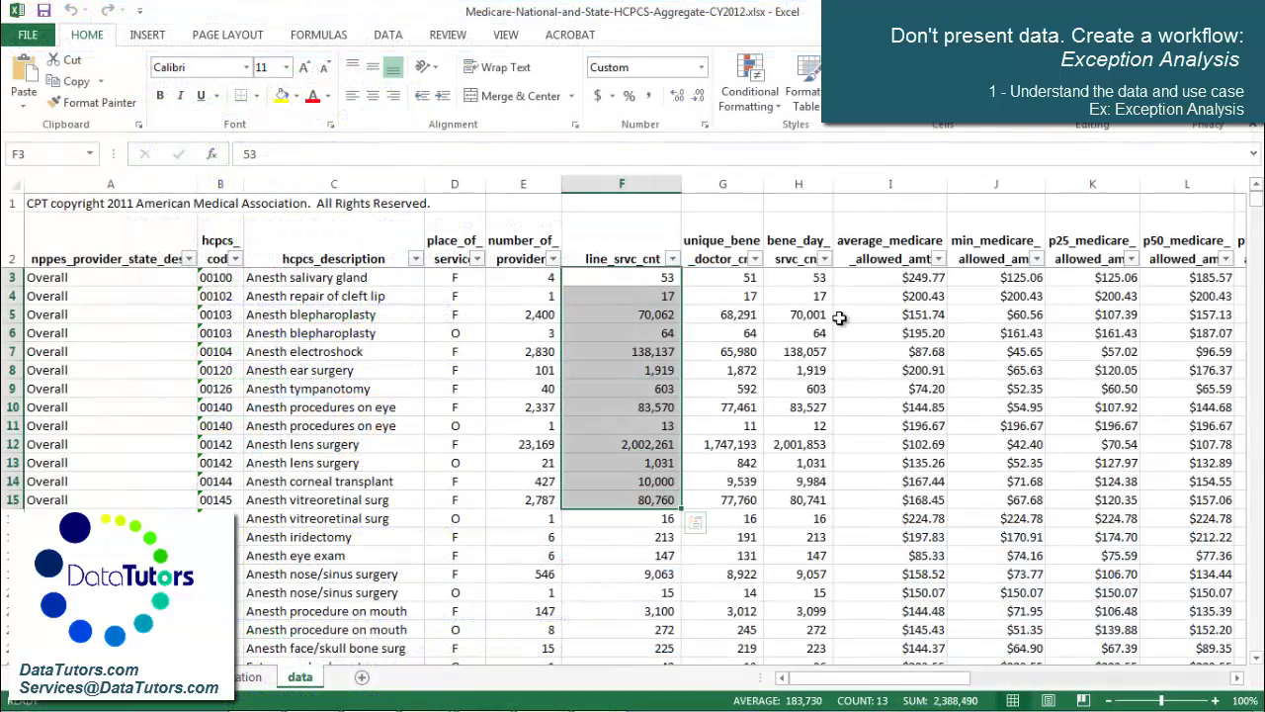
left_click_drag(886, 282, 909, 482)
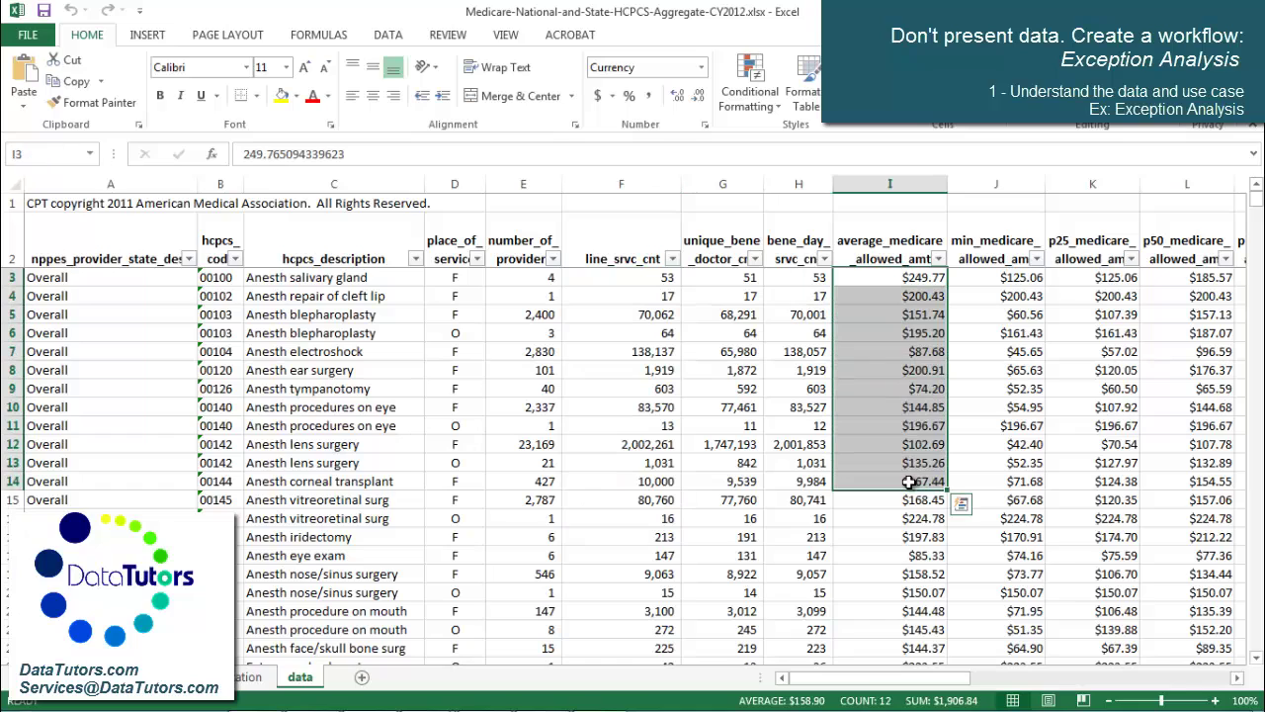
left_click_drag(1012, 282, 1038, 479)
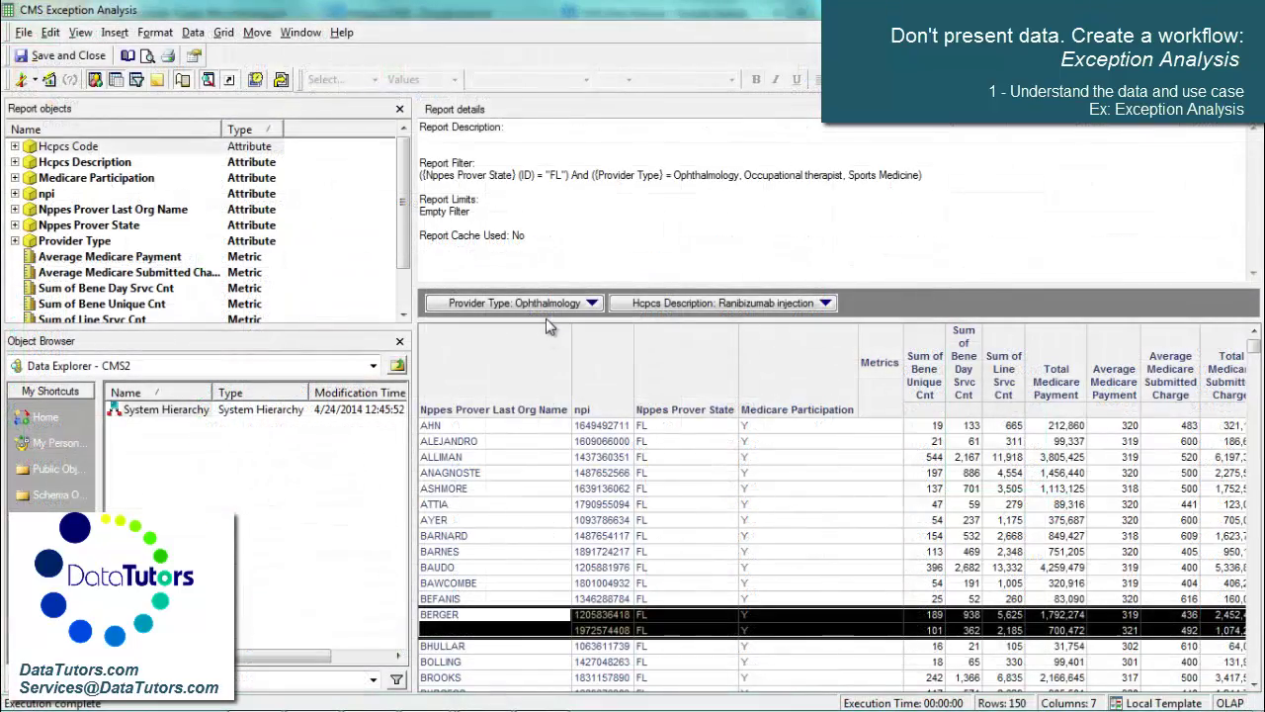
- In the CMS Exception Analysis report, review the Provider Type and Hcpcs Description choices and the payment, submitted charge and service count metrics
left_click(546, 305)
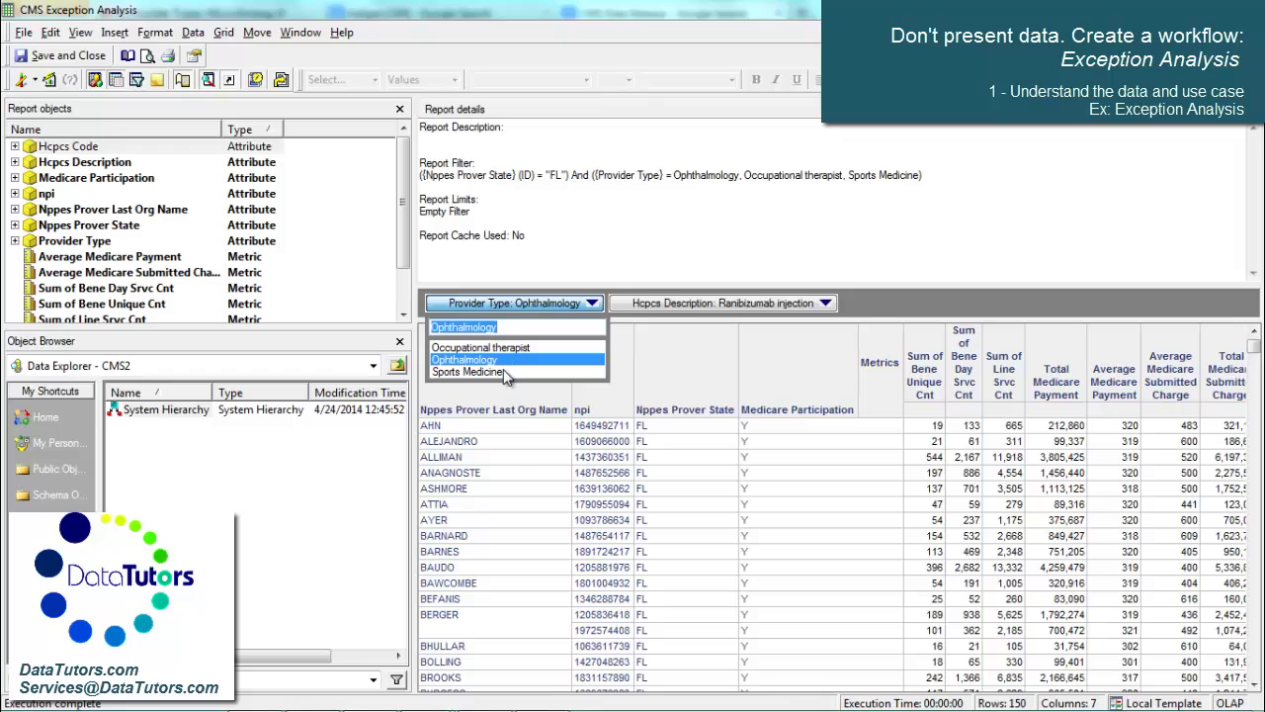
left_click(512, 454)
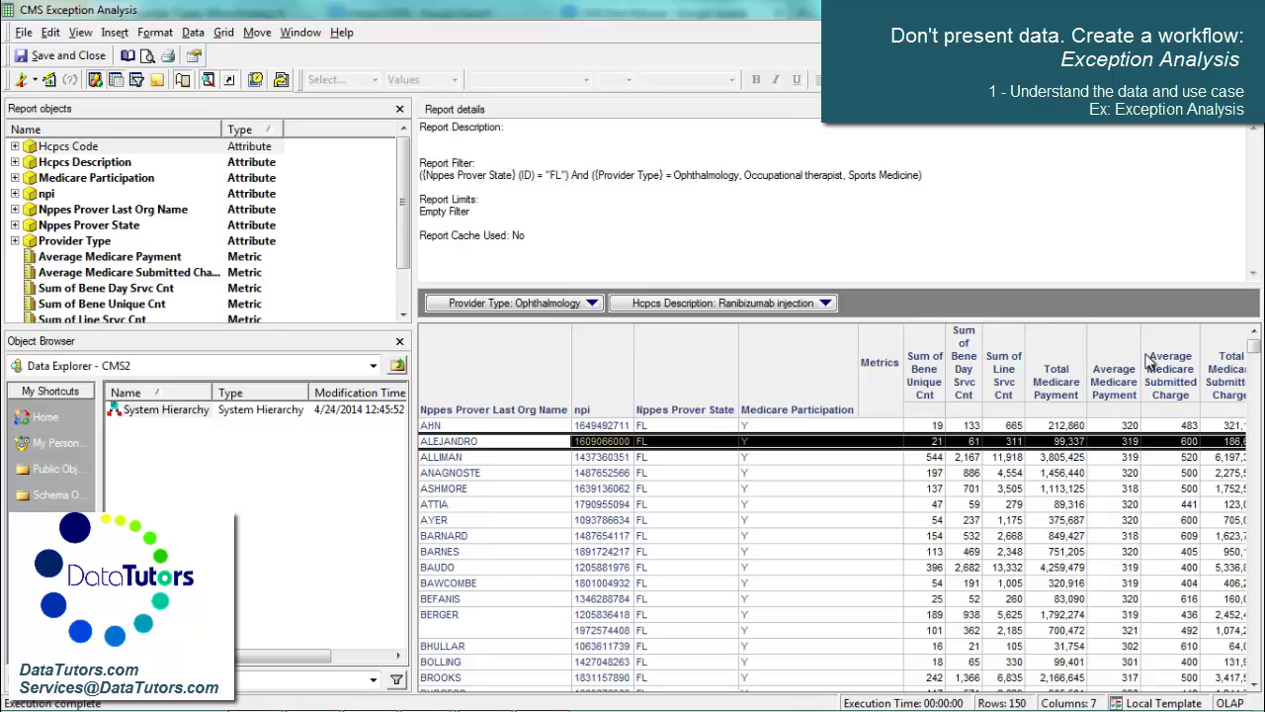
left_click(1072, 378)
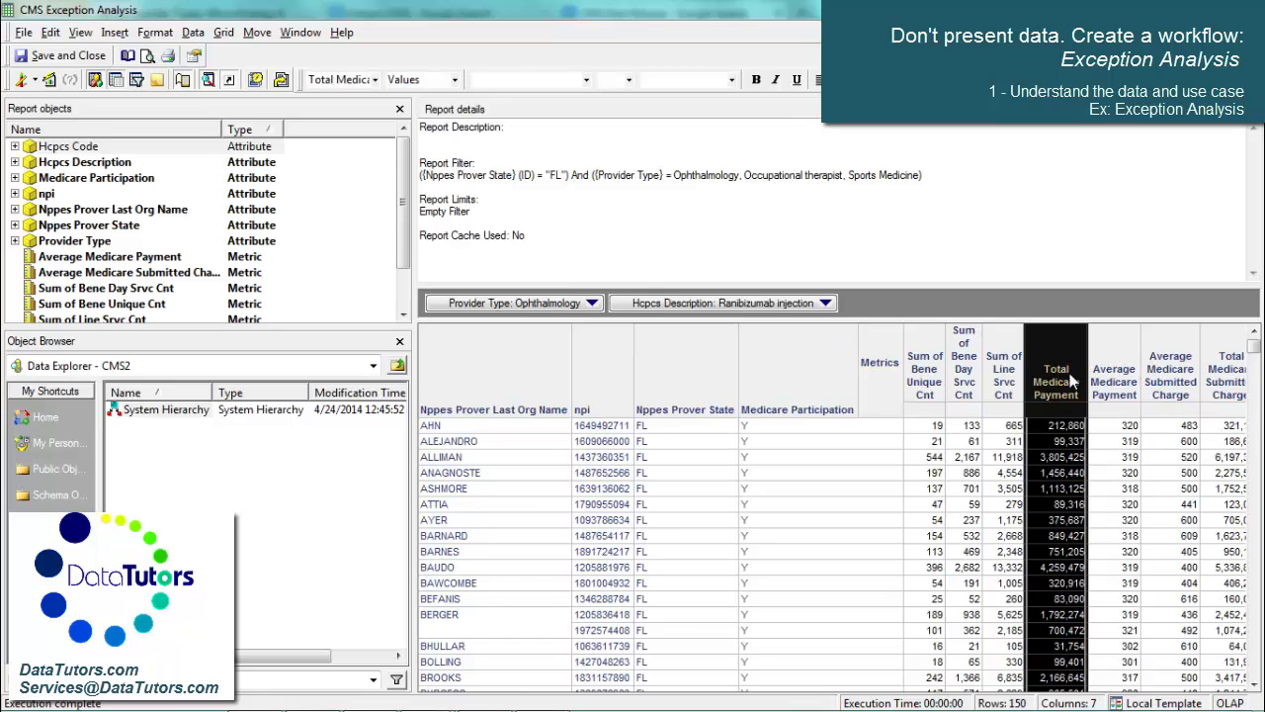
left_click(1103, 376)
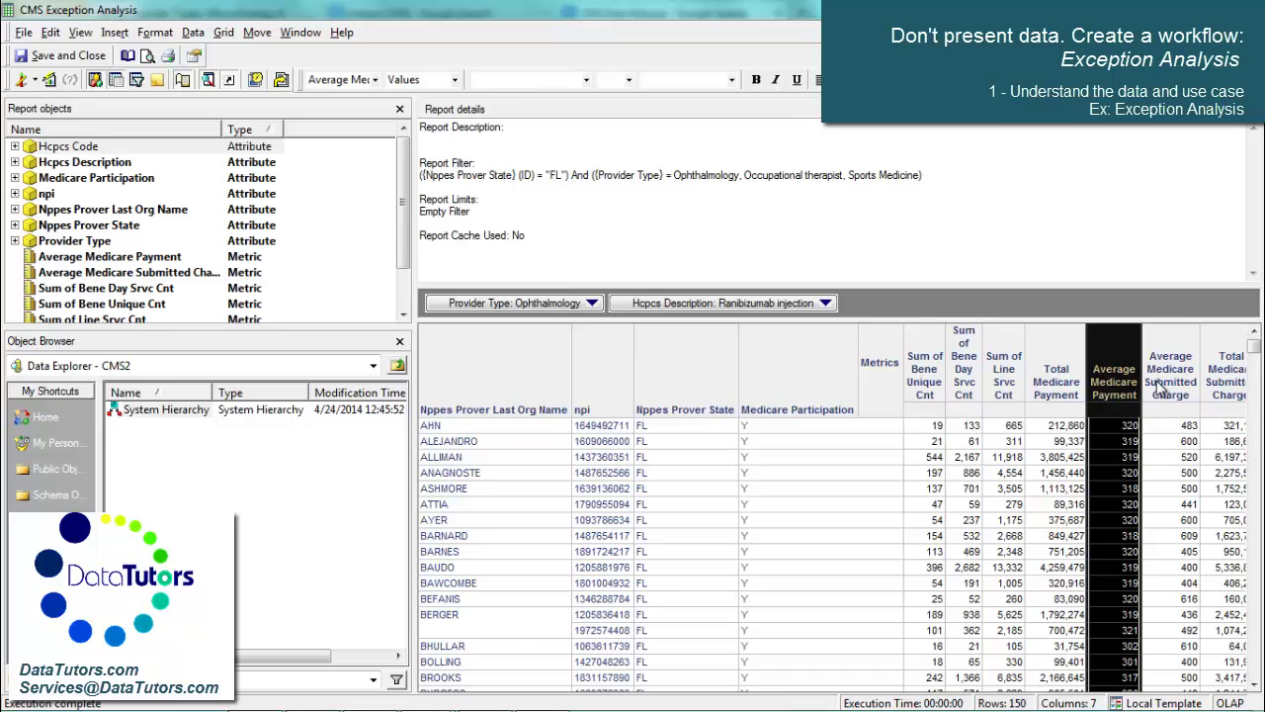
left_click(1159, 385)
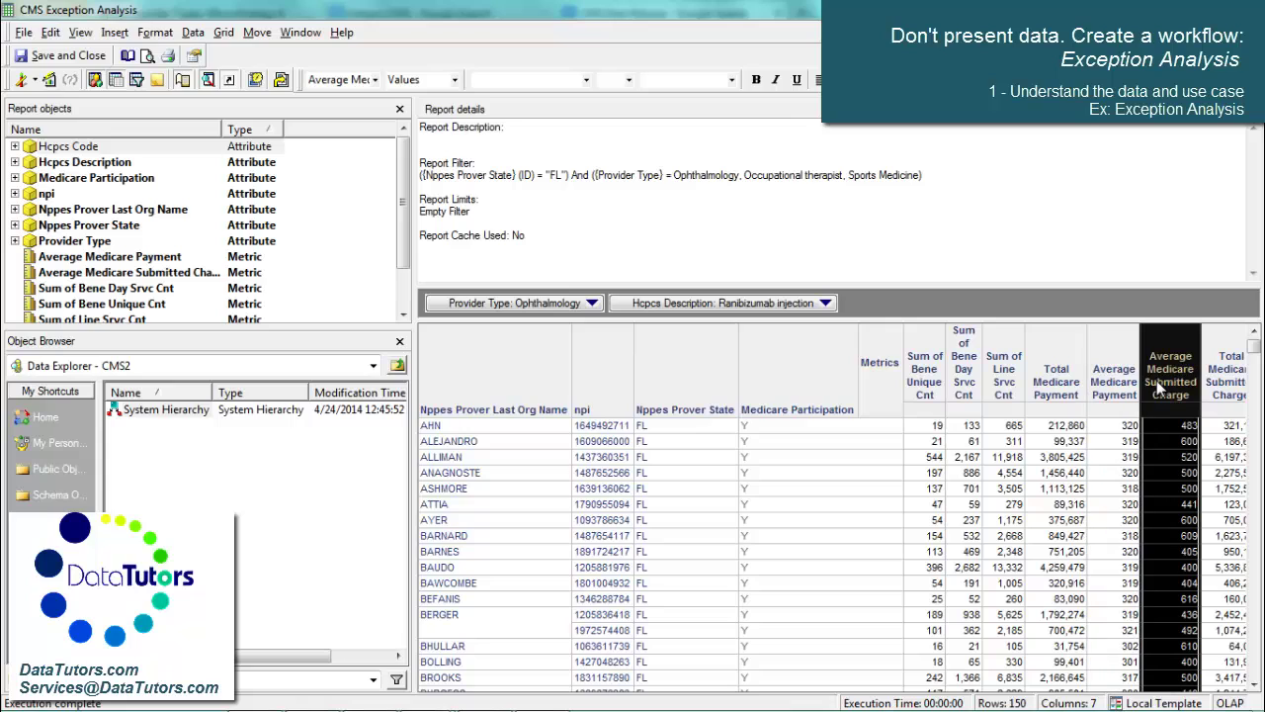
left_click(826, 304)
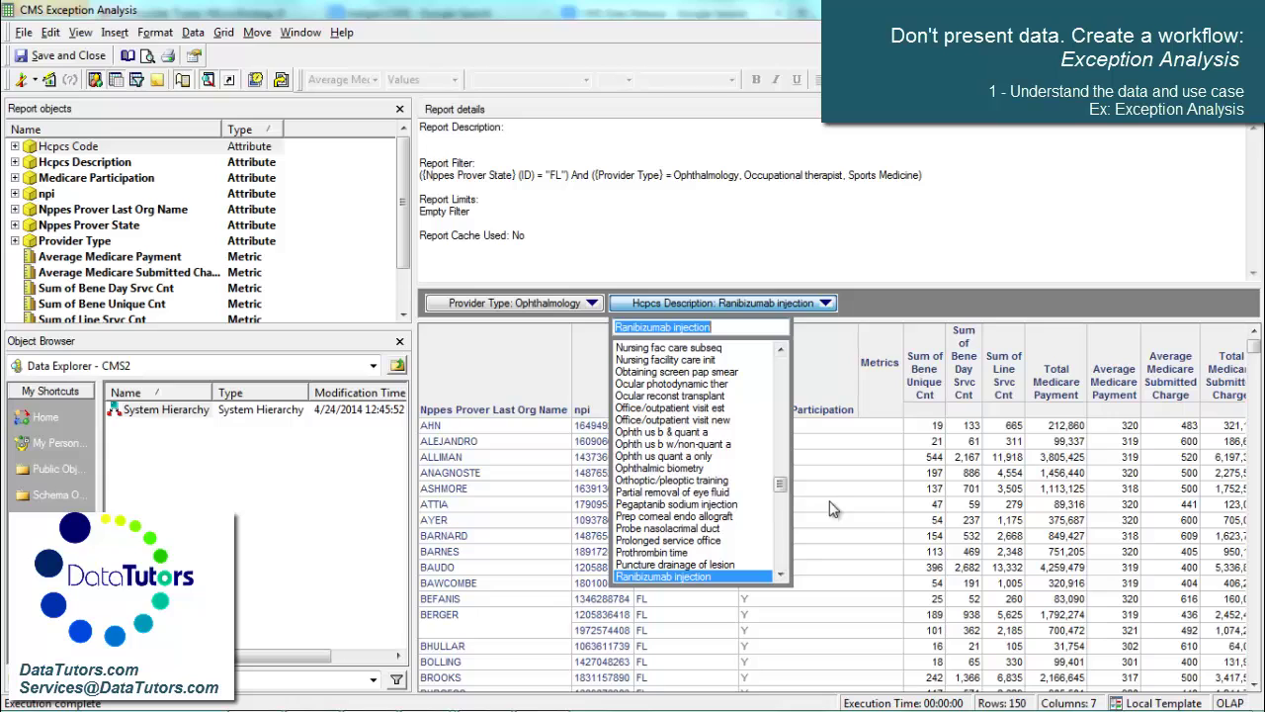
left_click(856, 508)
left_click(1003, 387)
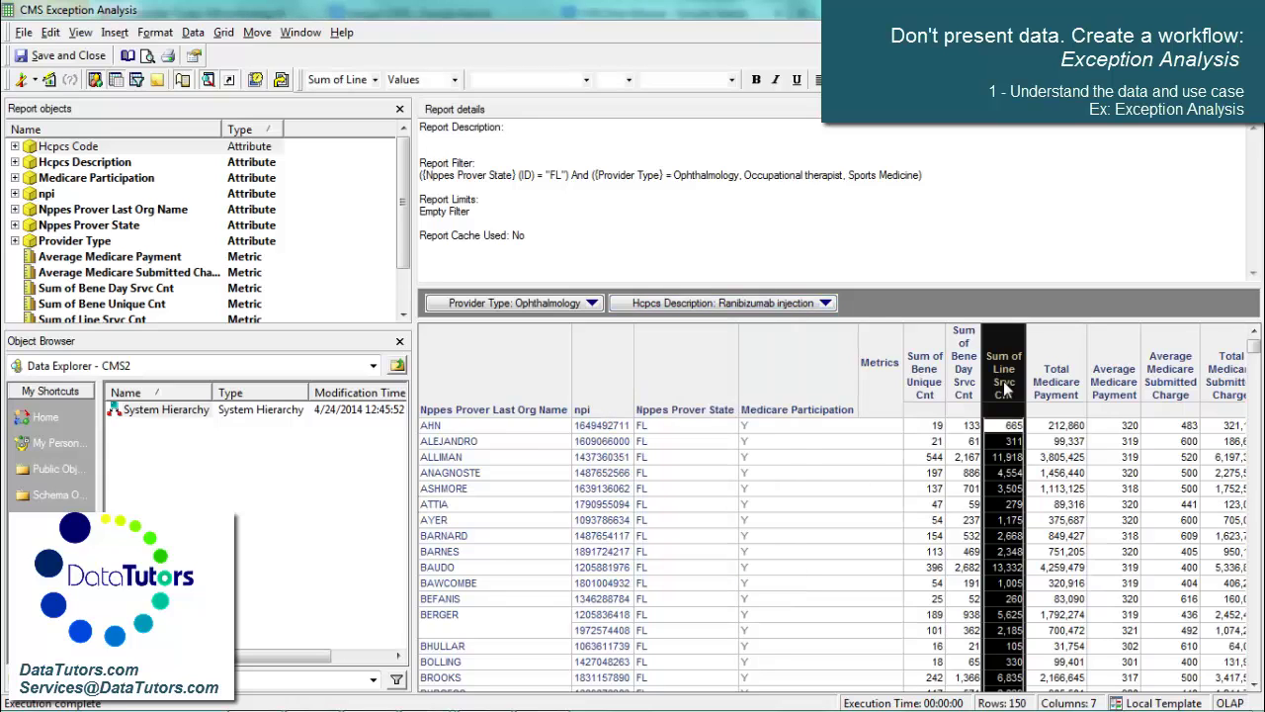
left_click(965, 376)
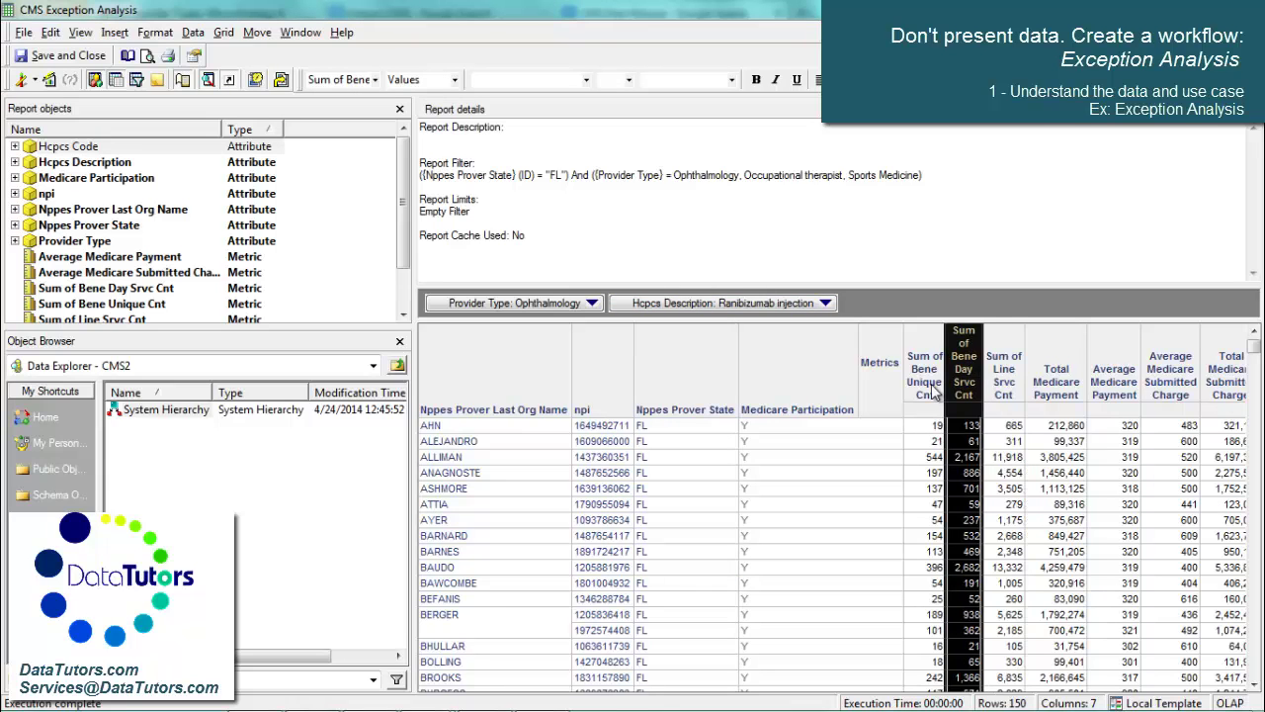
left_click(934, 392)
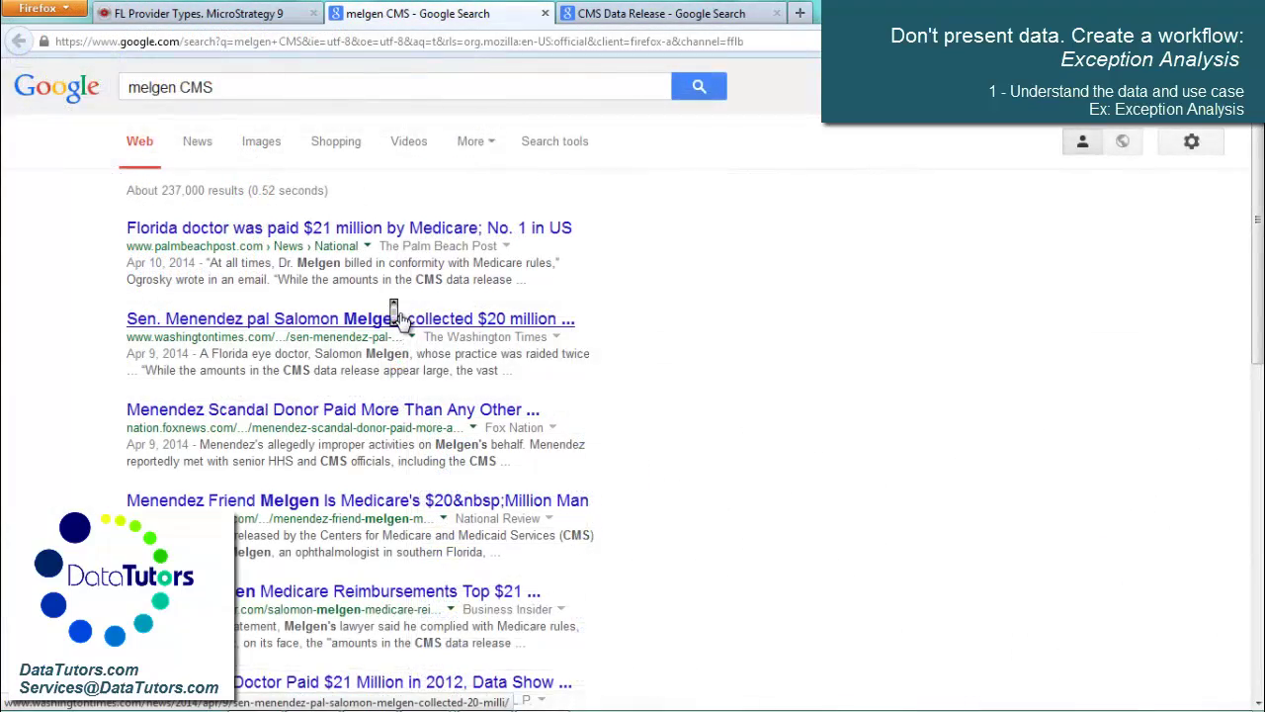
- In the browser, read through the Google search results about the Florida doctor's Medicare payments
scroll(396, 314, "down", 3)
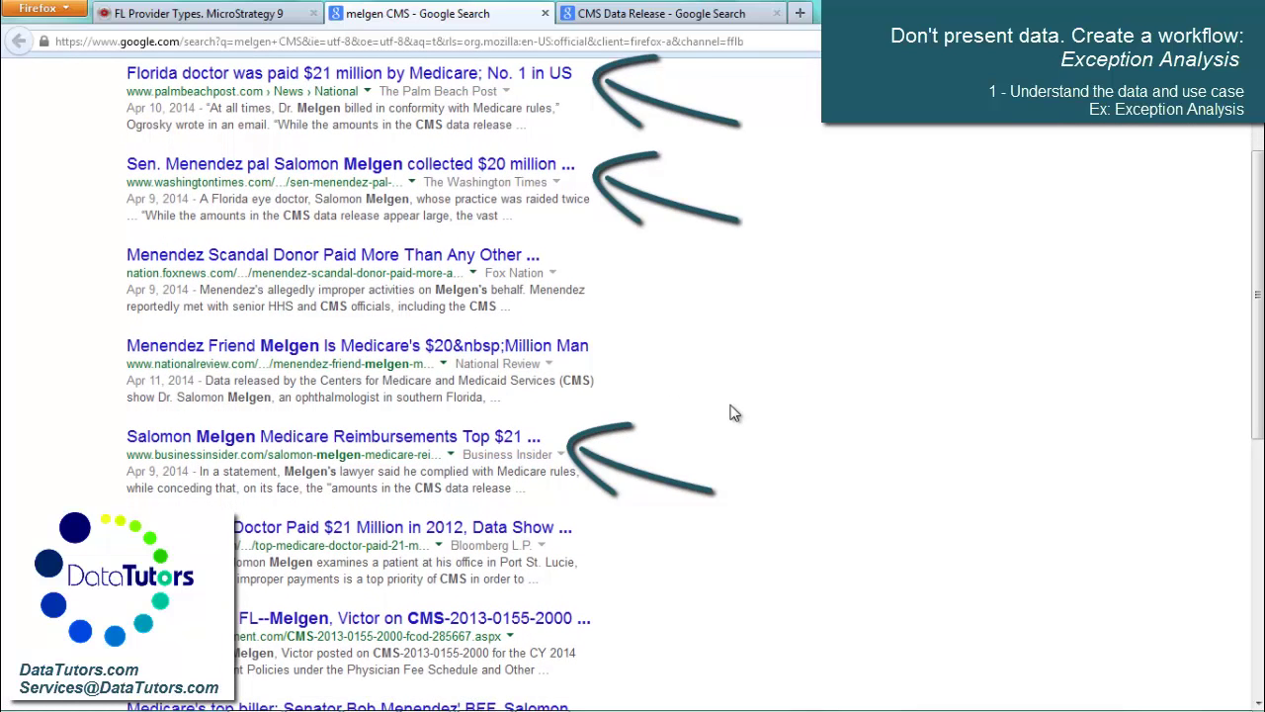
scroll(731, 409, "down", 2)
scroll(729, 409, "down", 4)
scroll(730, 409, "down", 3)
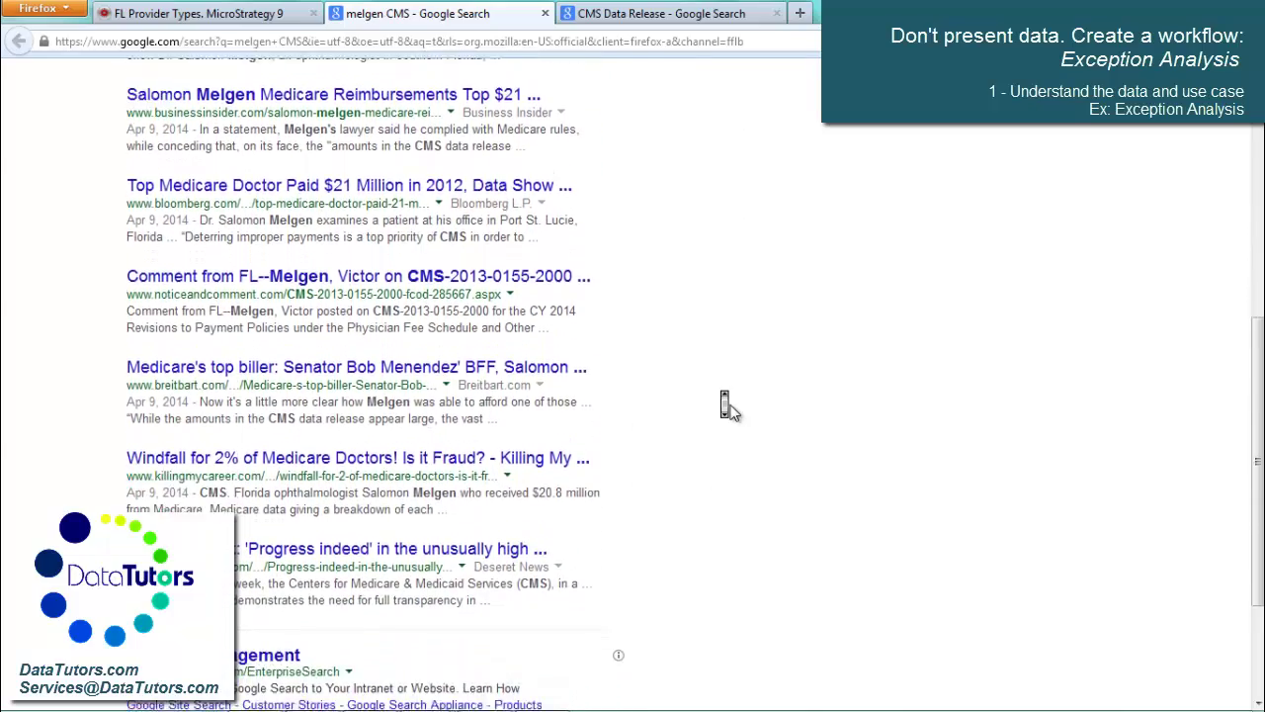
scroll(730, 407, "down", 1)
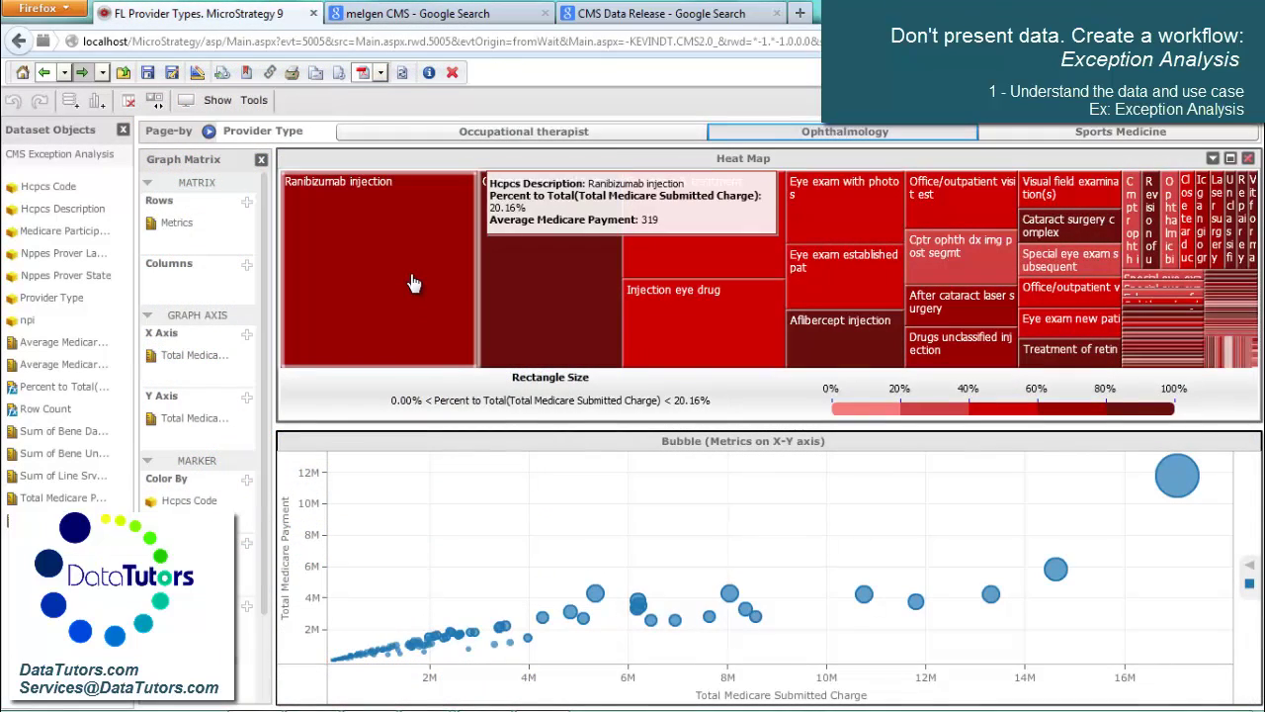
- In the FL Provider Types dashboard, show the Occupational therapist page and select Therapeutic exercises in the heat map
left_click(411, 132)
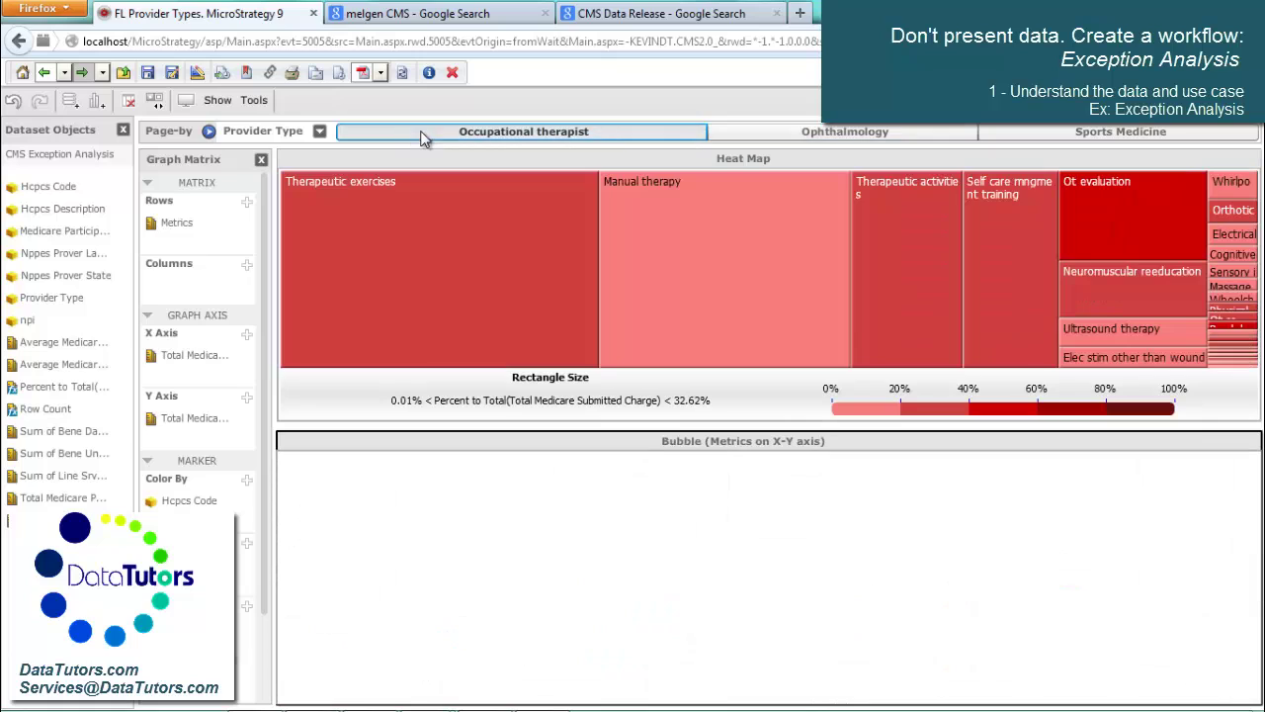
left_click(482, 249)
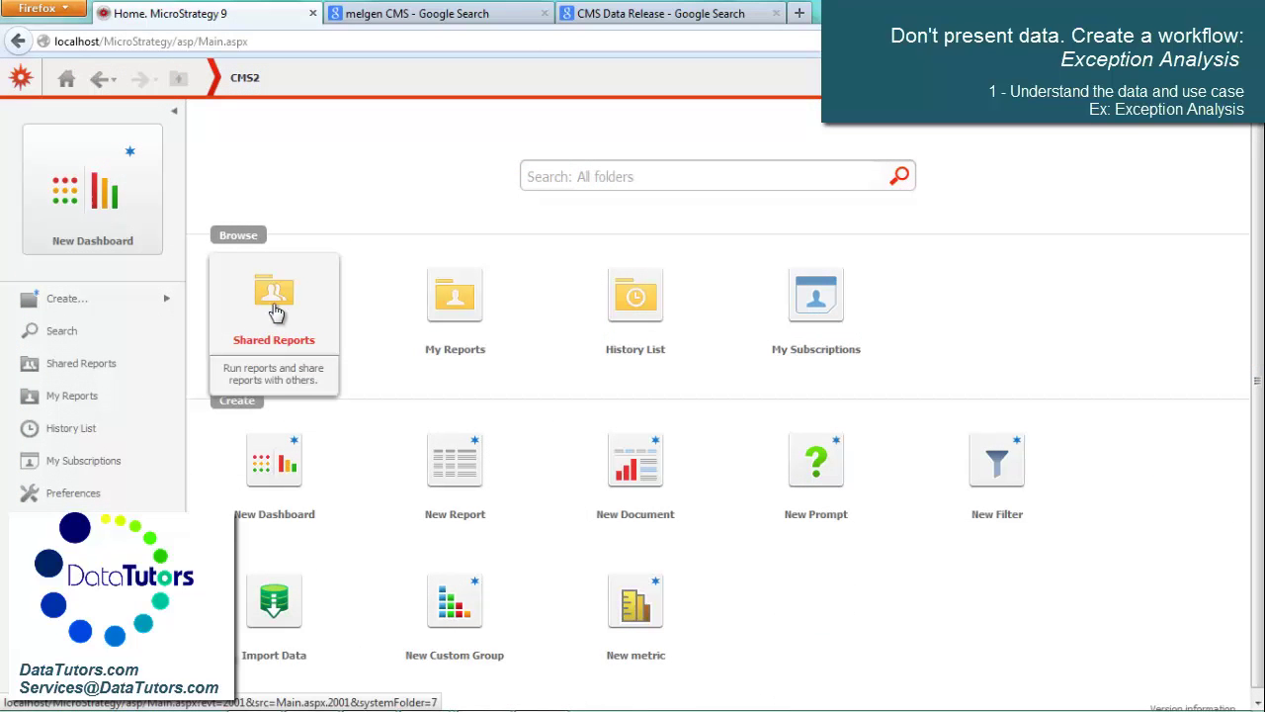
- Create a dashboard from the CMS Exception Analysis report in Shared Reports, using the Bubble (Metrics on X-Y axis) visualization
left_click(276, 311)
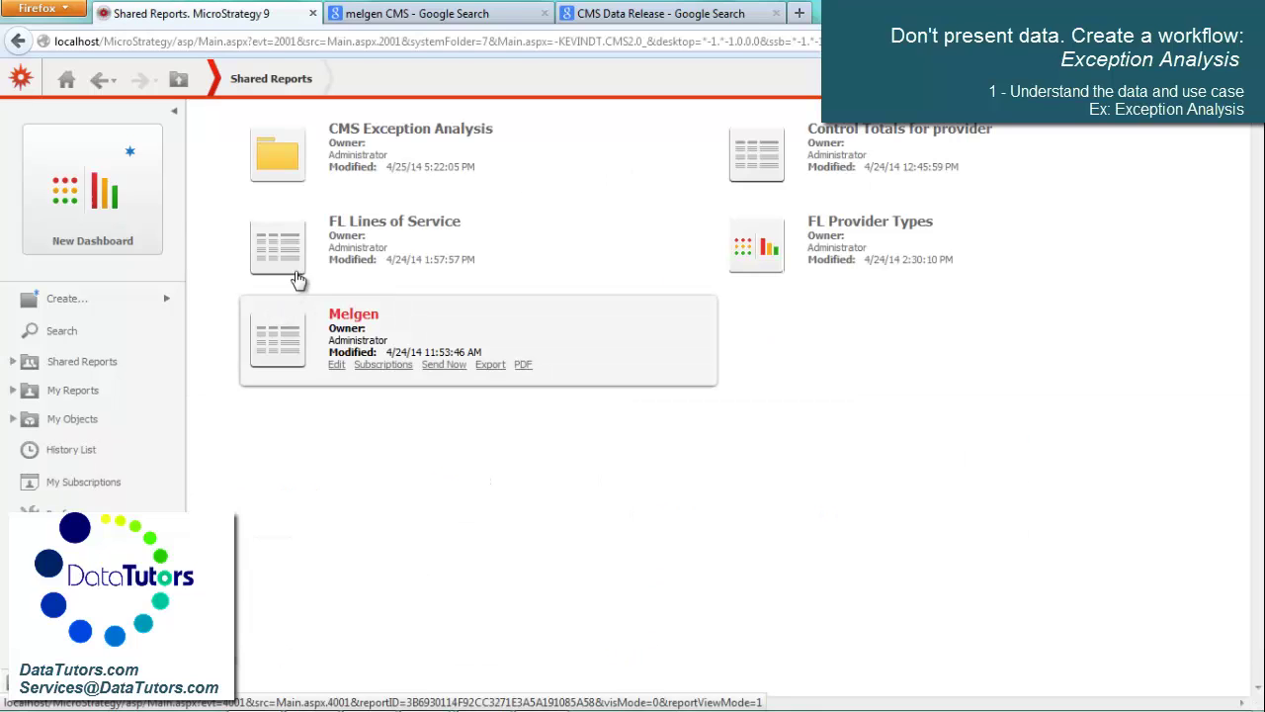
left_click(291, 176)
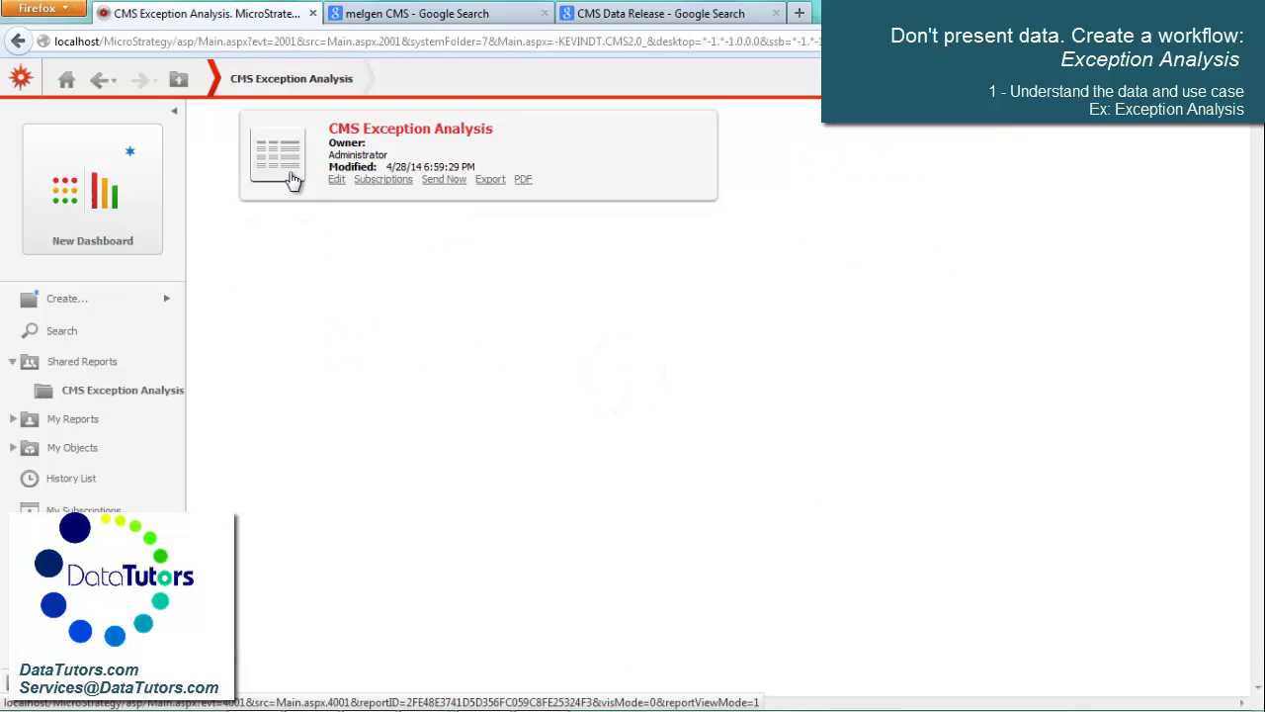
right_click(410, 141)
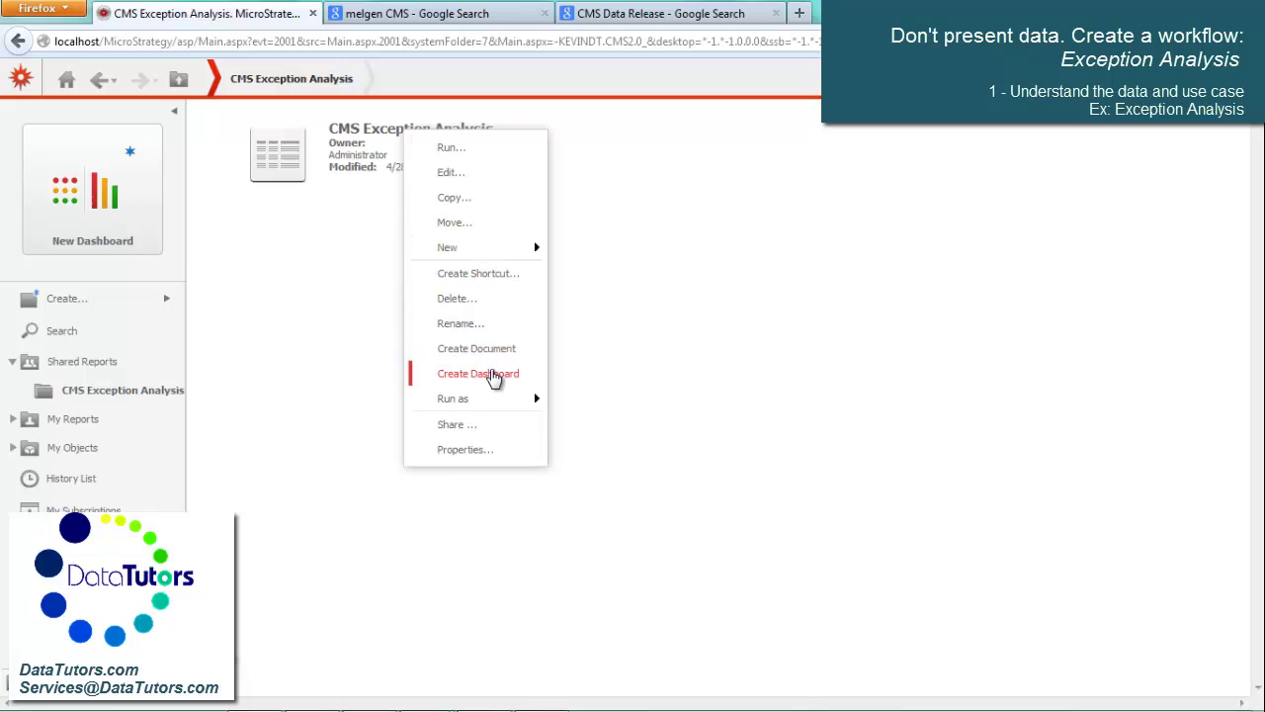
left_click(492, 374)
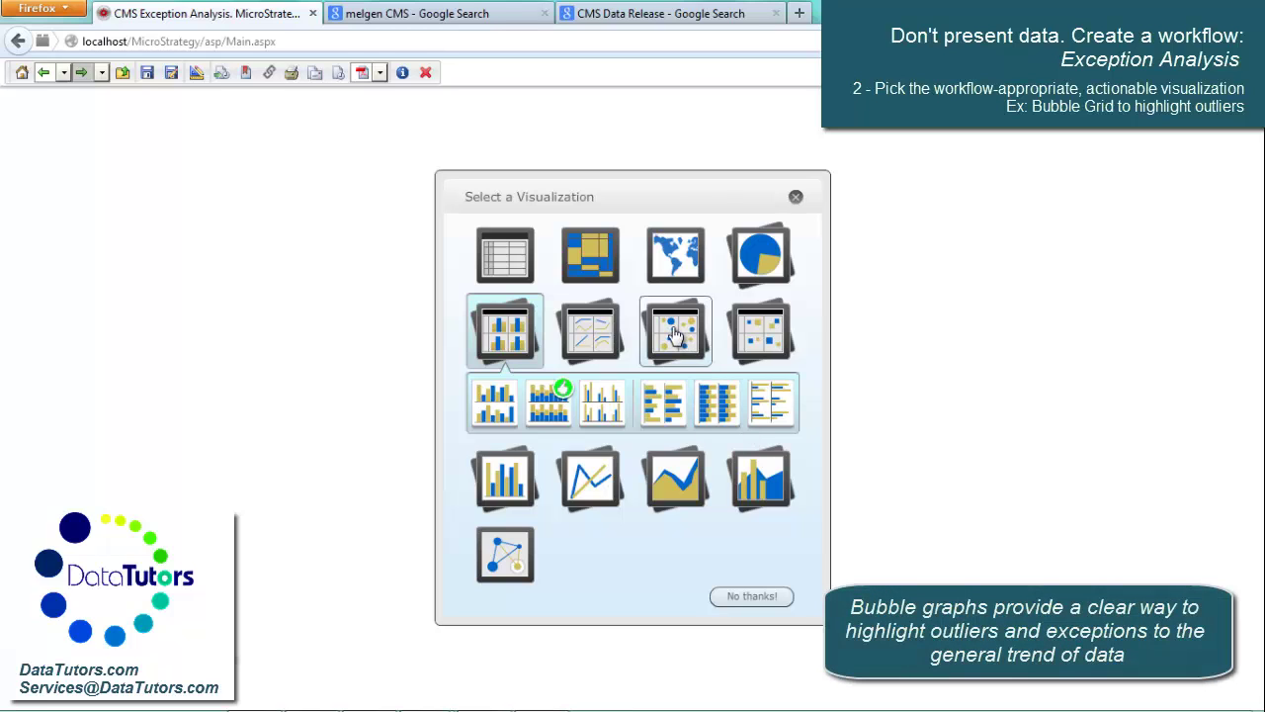
mouse_move(675, 336)
left_click(658, 405)
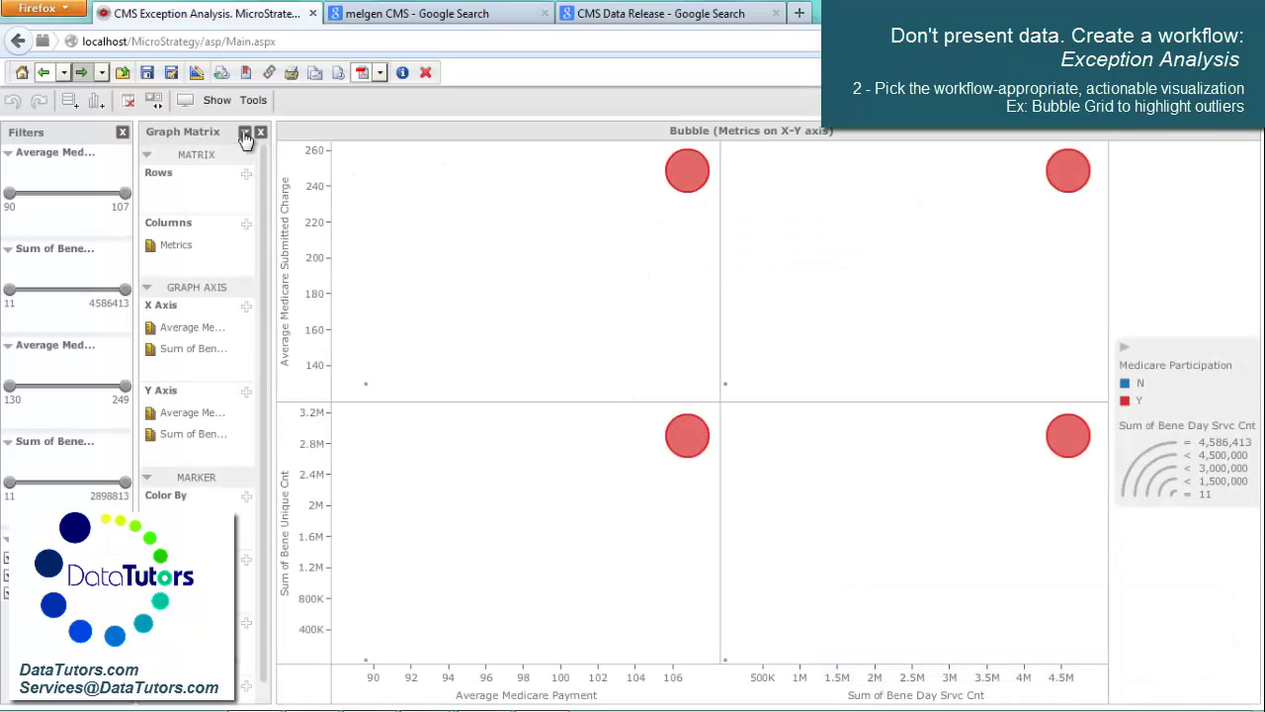
- Remove all objects from the bubble graph's matrix and display the list of dataset objects
left_click(245, 134)
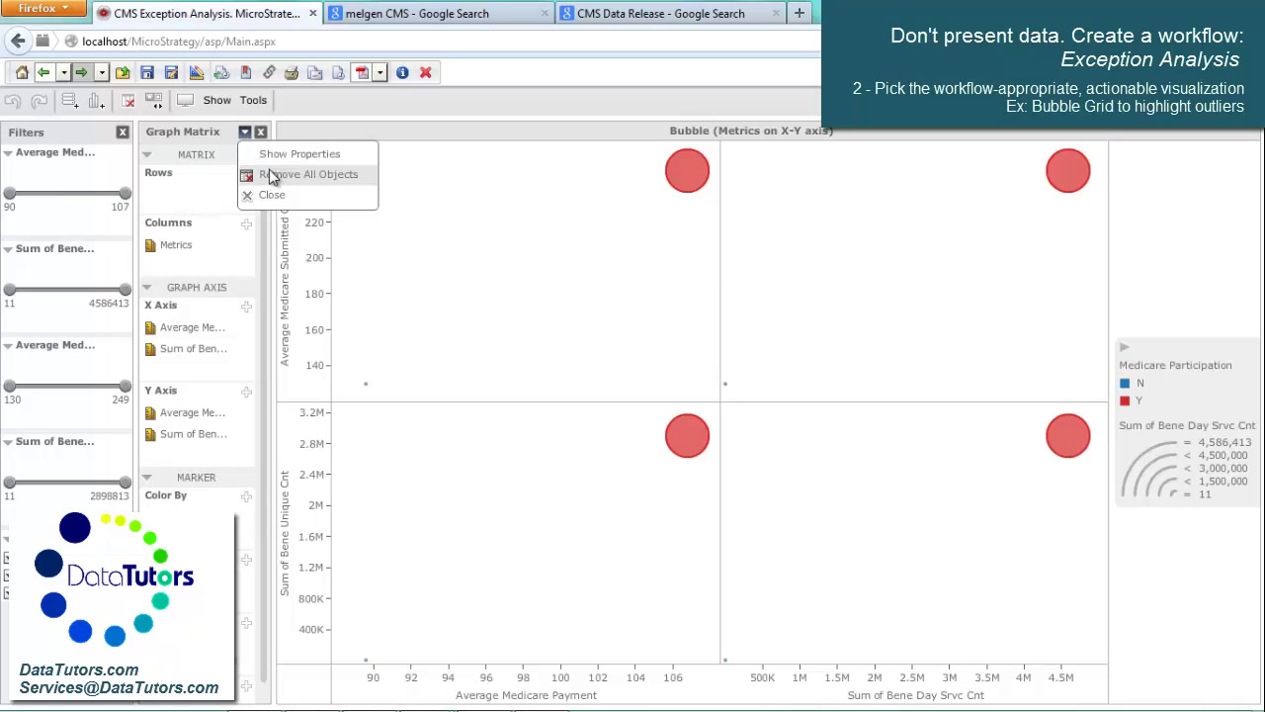
left_click(259, 175)
left_click(217, 101)
left_click(237, 121)
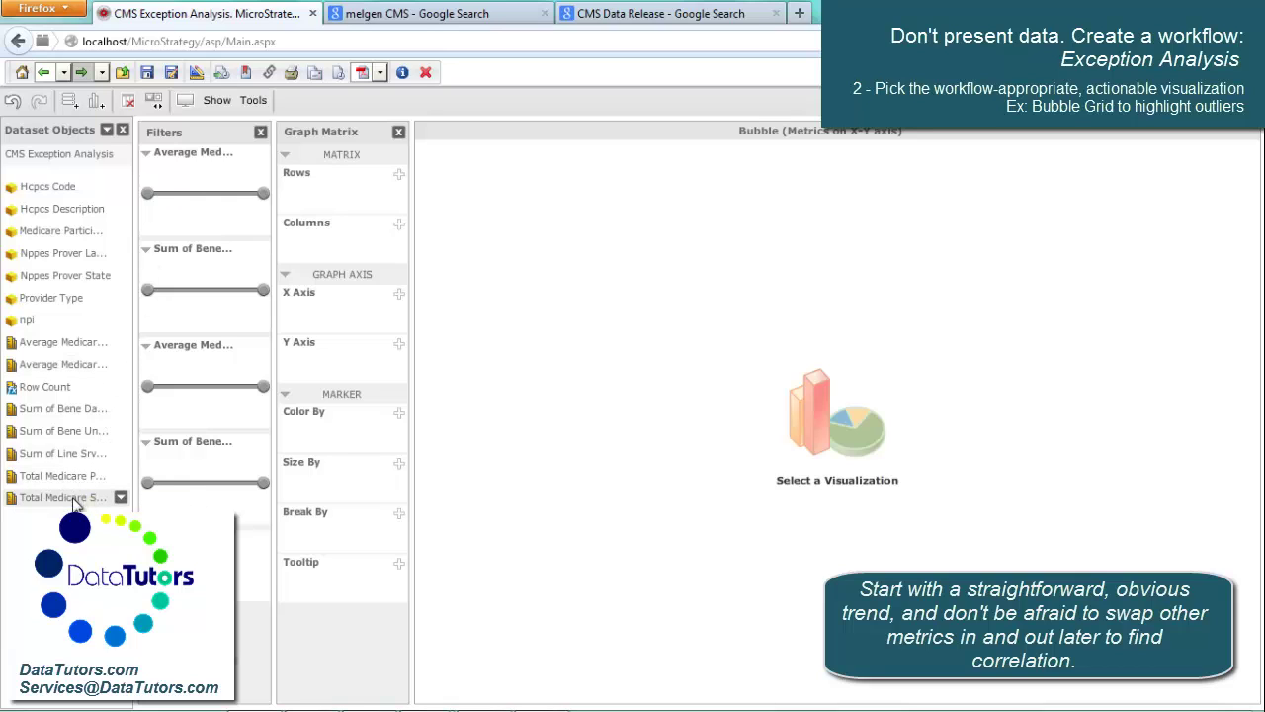
- Plot Total Medicare Submitted Charge on the X axis and Total Medicare Payment on the Y axis, broken by npi and provider last org name
left_click_drag(75, 504, 354, 316)
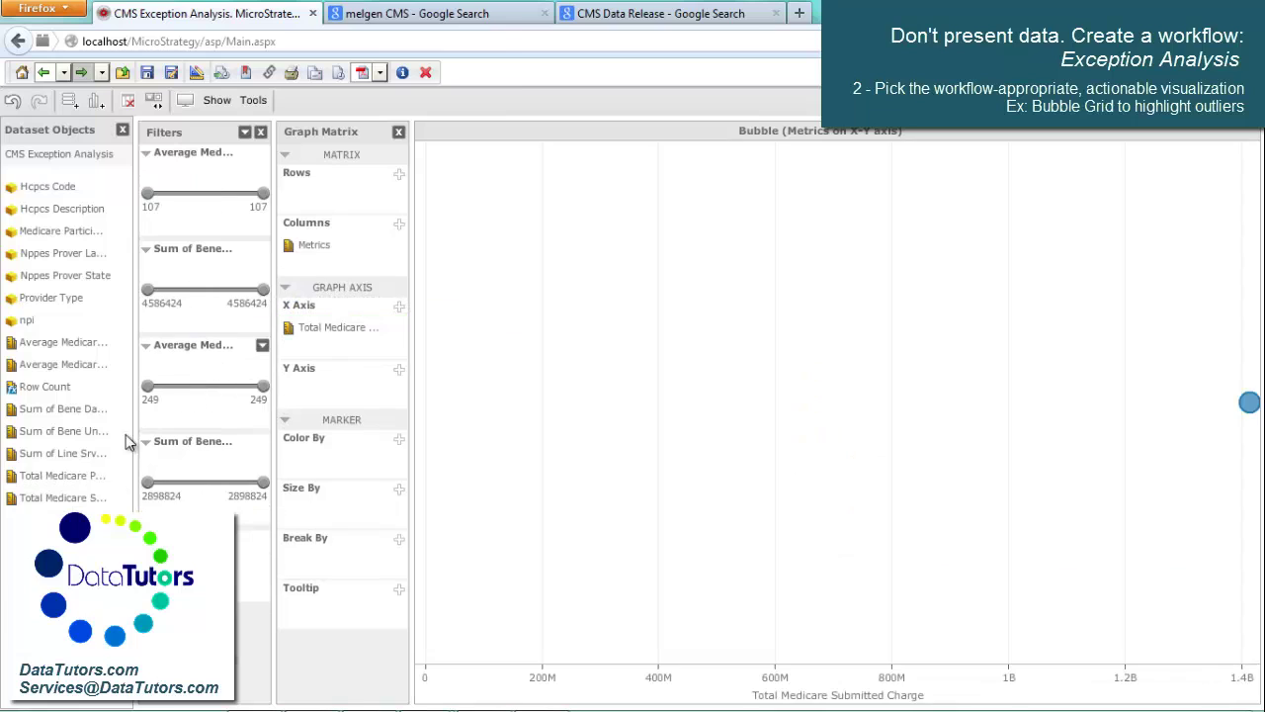
left_click_drag(75, 484, 300, 403)
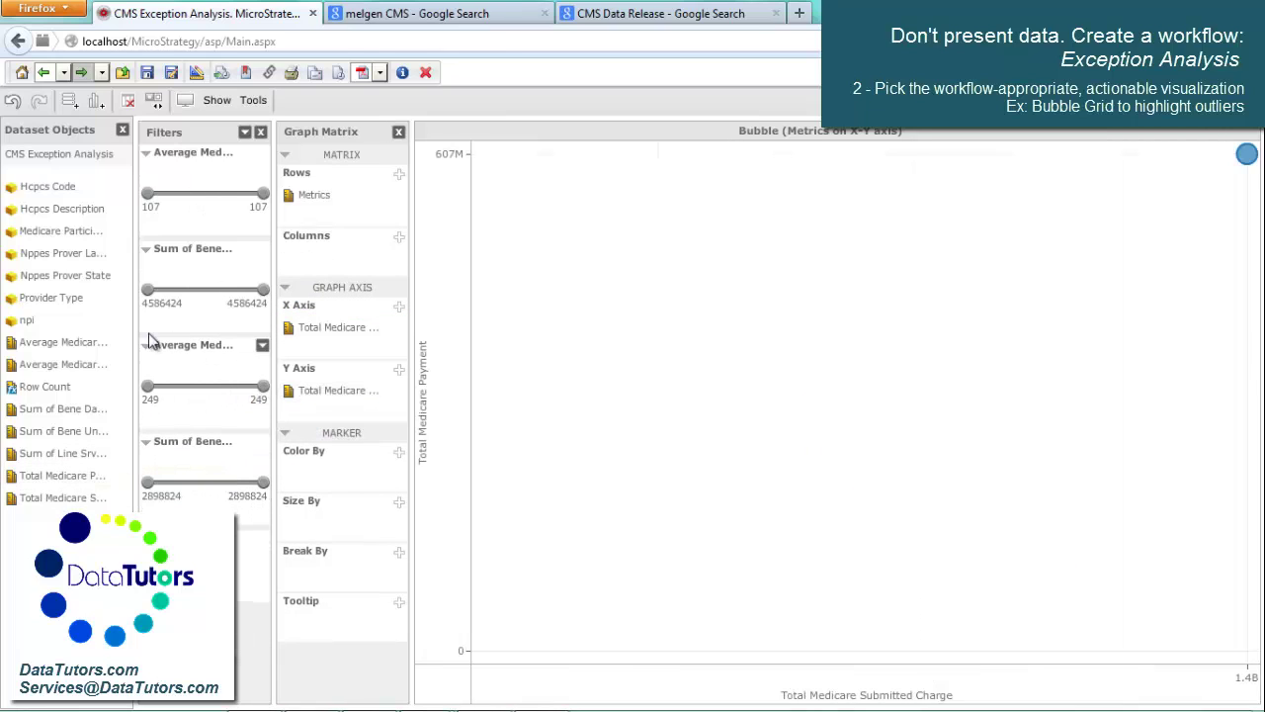
left_click_drag(26, 319, 304, 574)
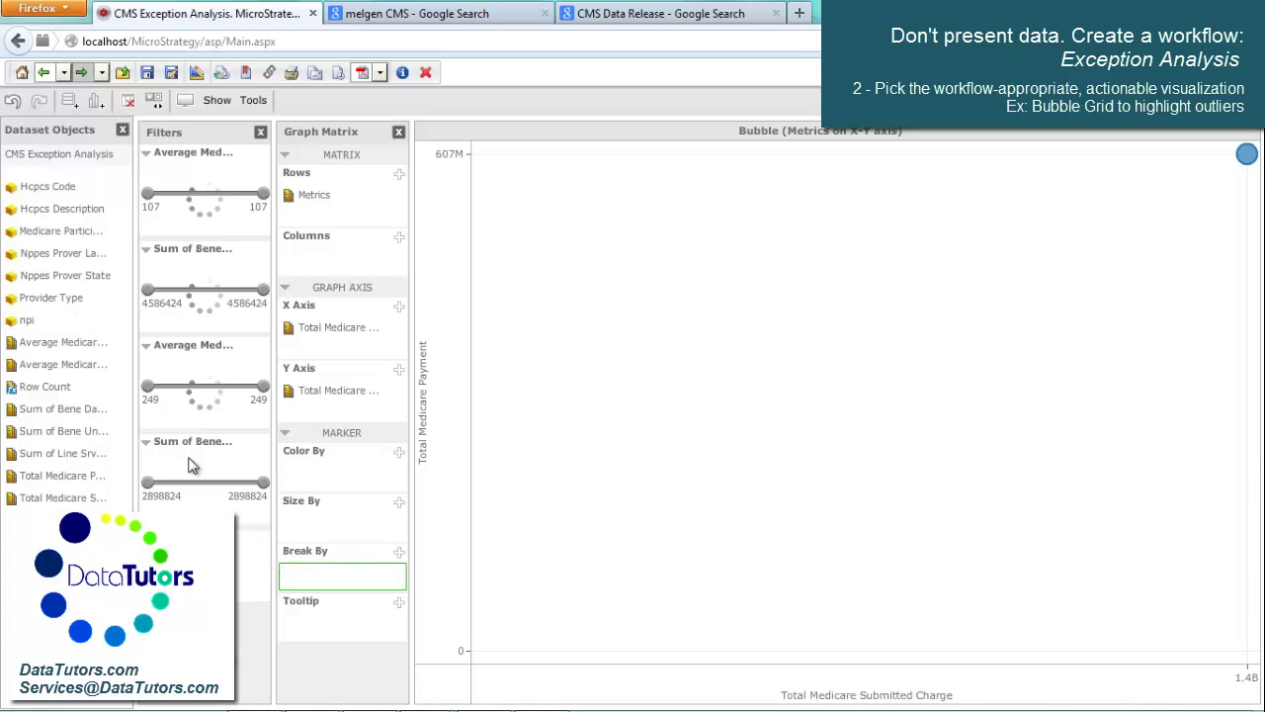
left_click_drag(58, 257, 325, 595)
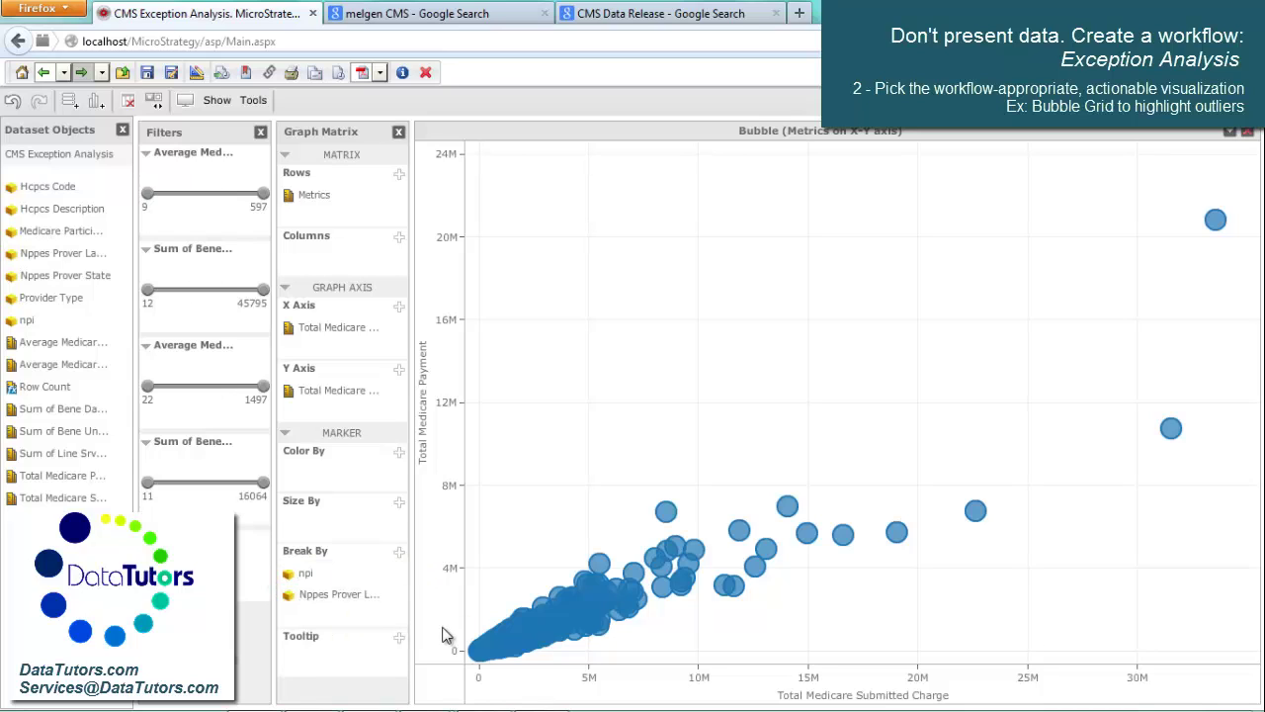
- Color the bubbles in the graph by Provider Type
mouse_move(494, 658)
mouse_move(670, 517)
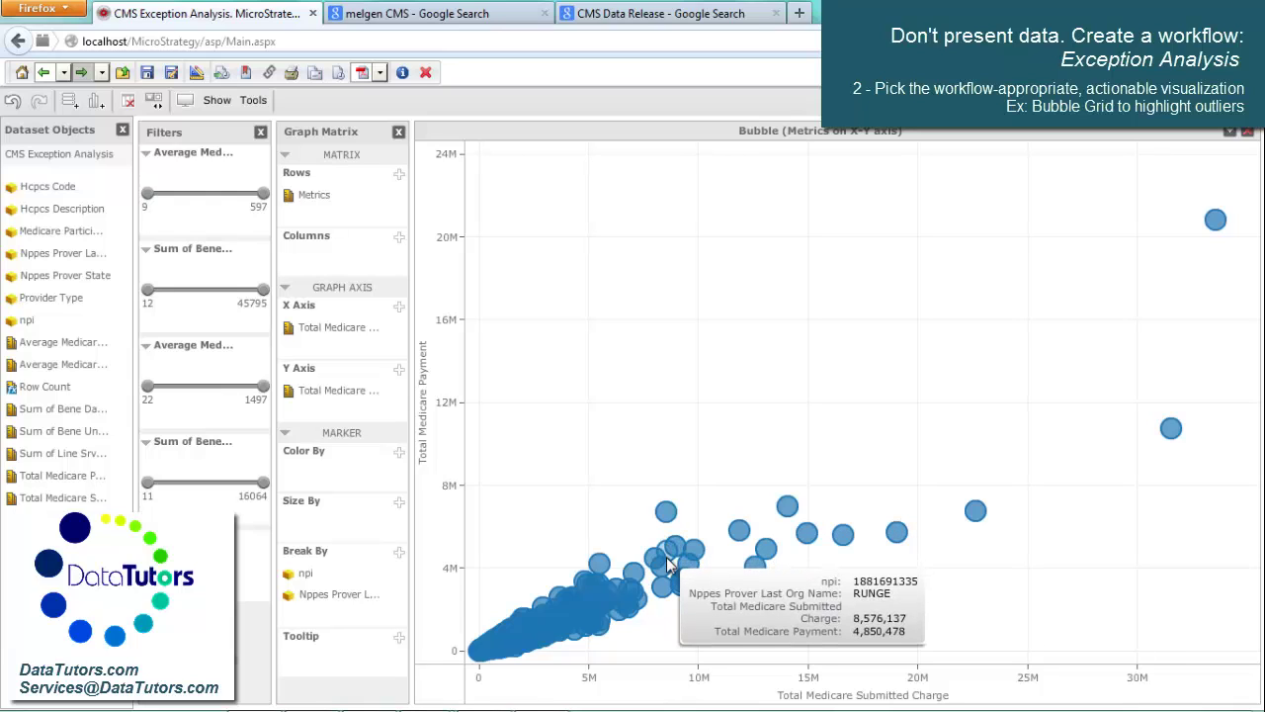
mouse_move(670, 603)
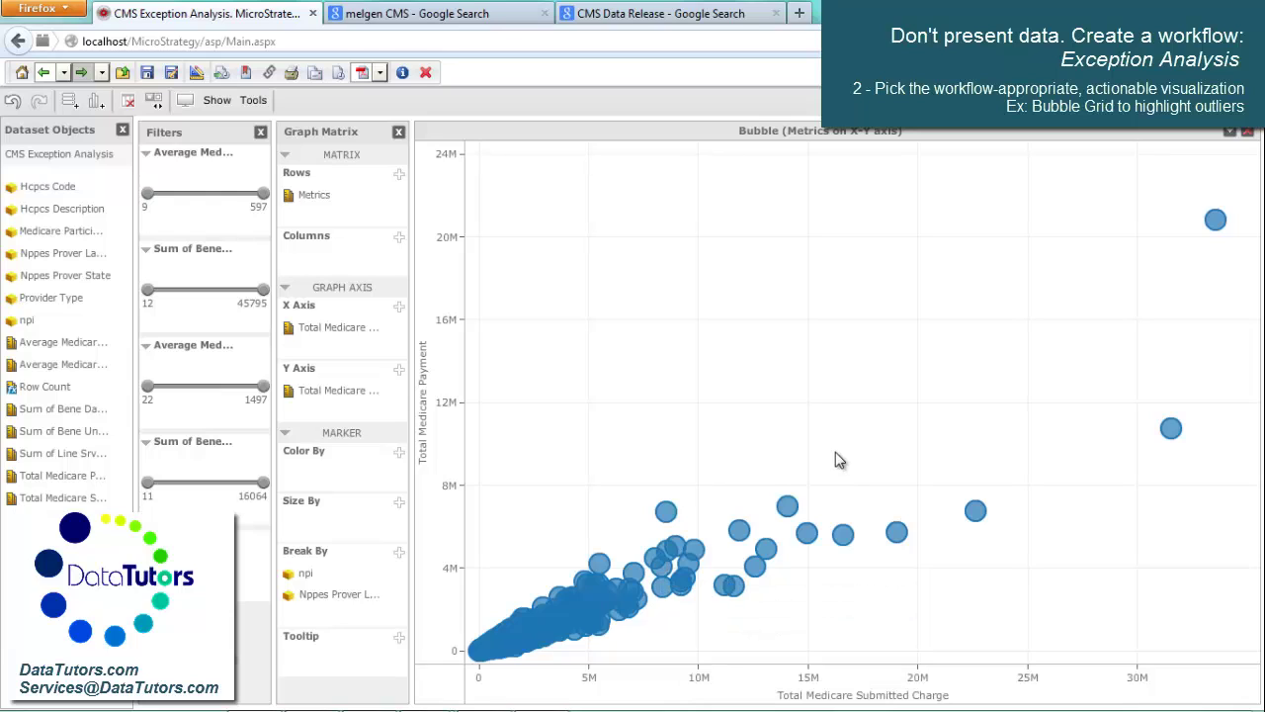
mouse_move(1168, 437)
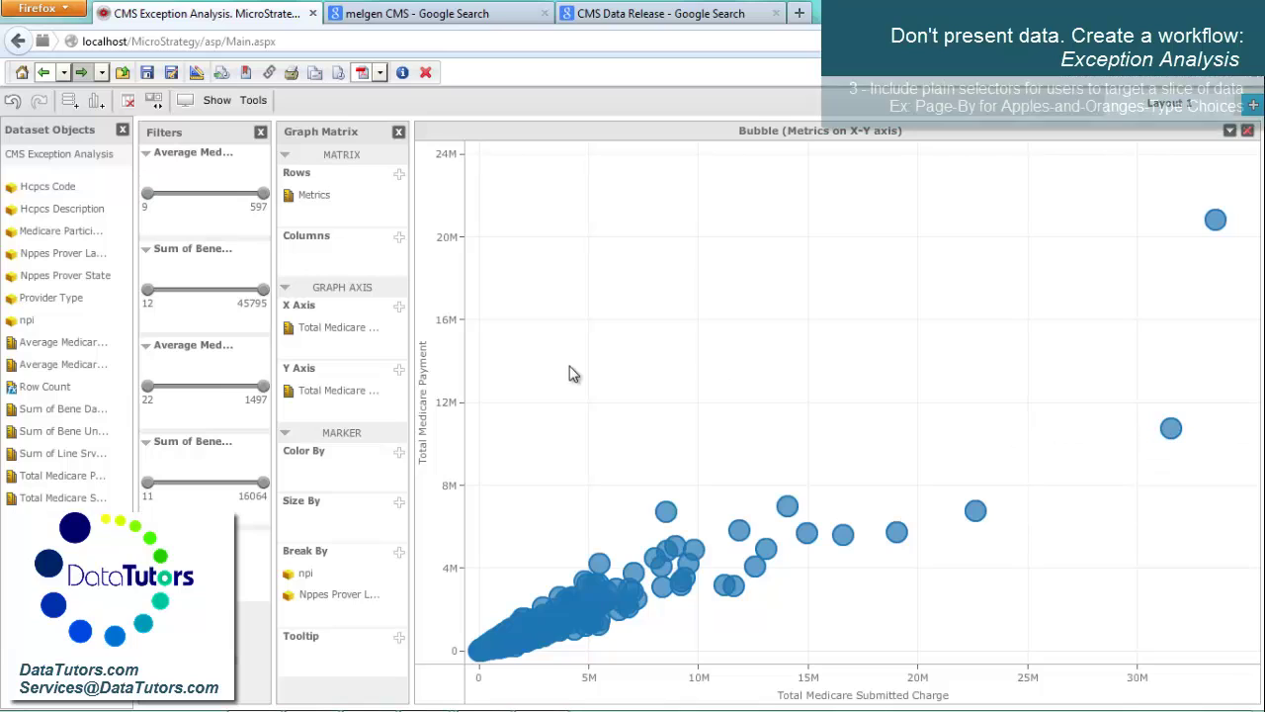
mouse_move(116, 274)
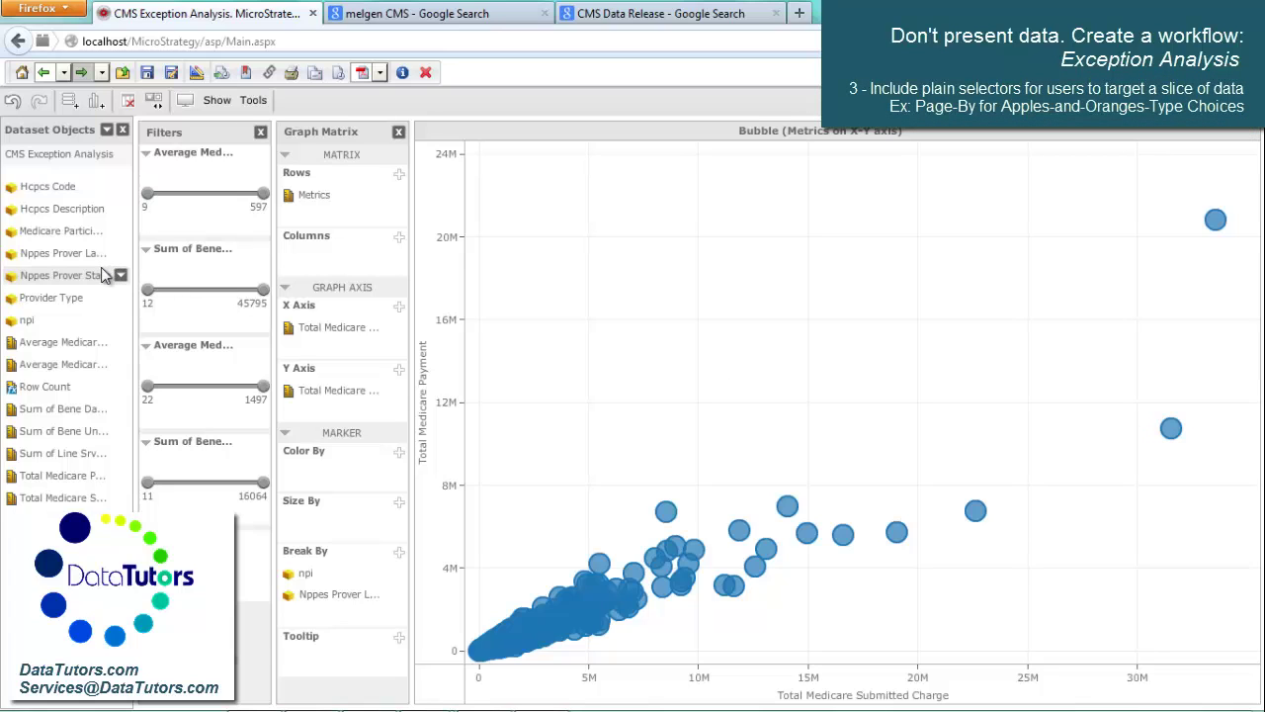
left_click_drag(67, 302, 366, 484)
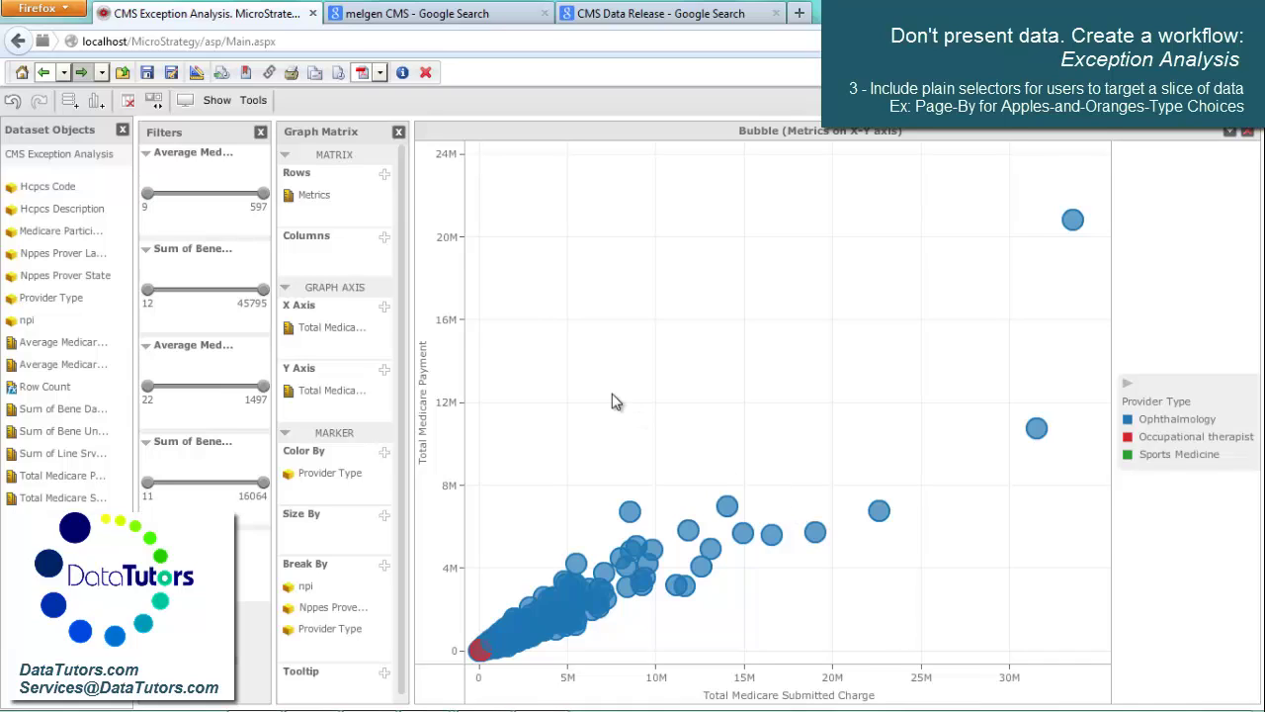
- Add Provider Type as a page-by selector for the dashboard
left_click(219, 103)
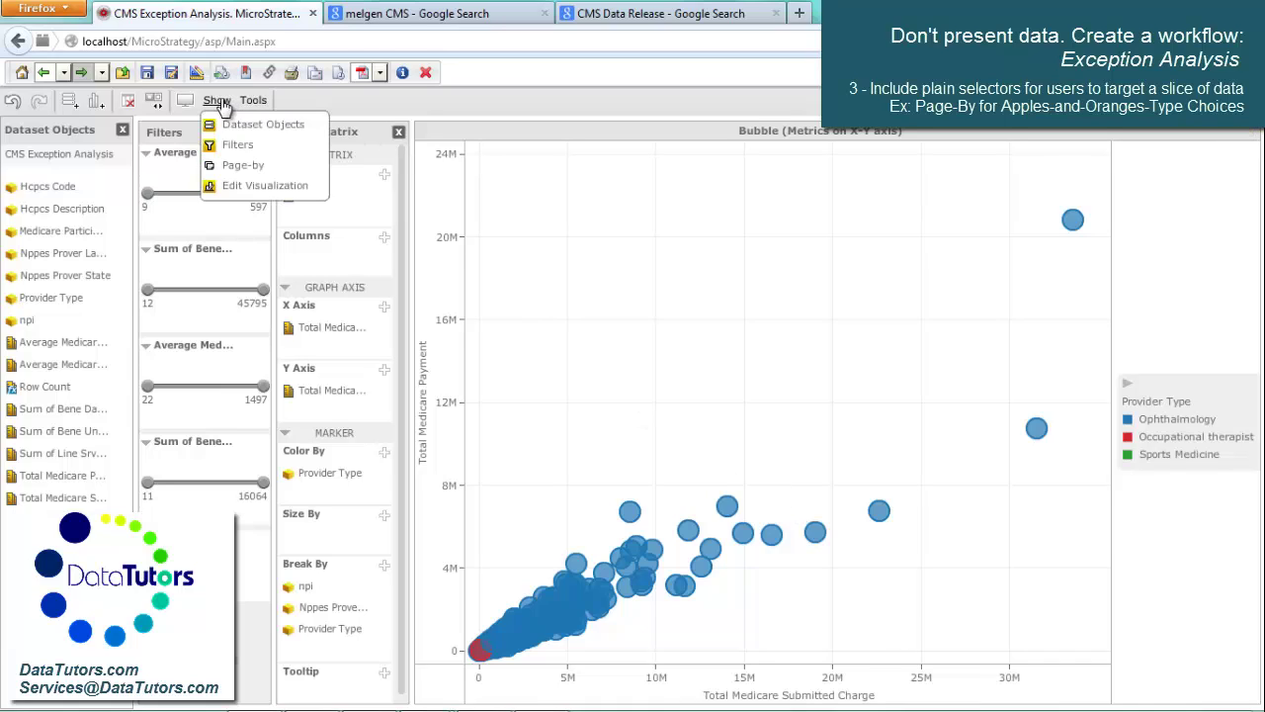
left_click(242, 166)
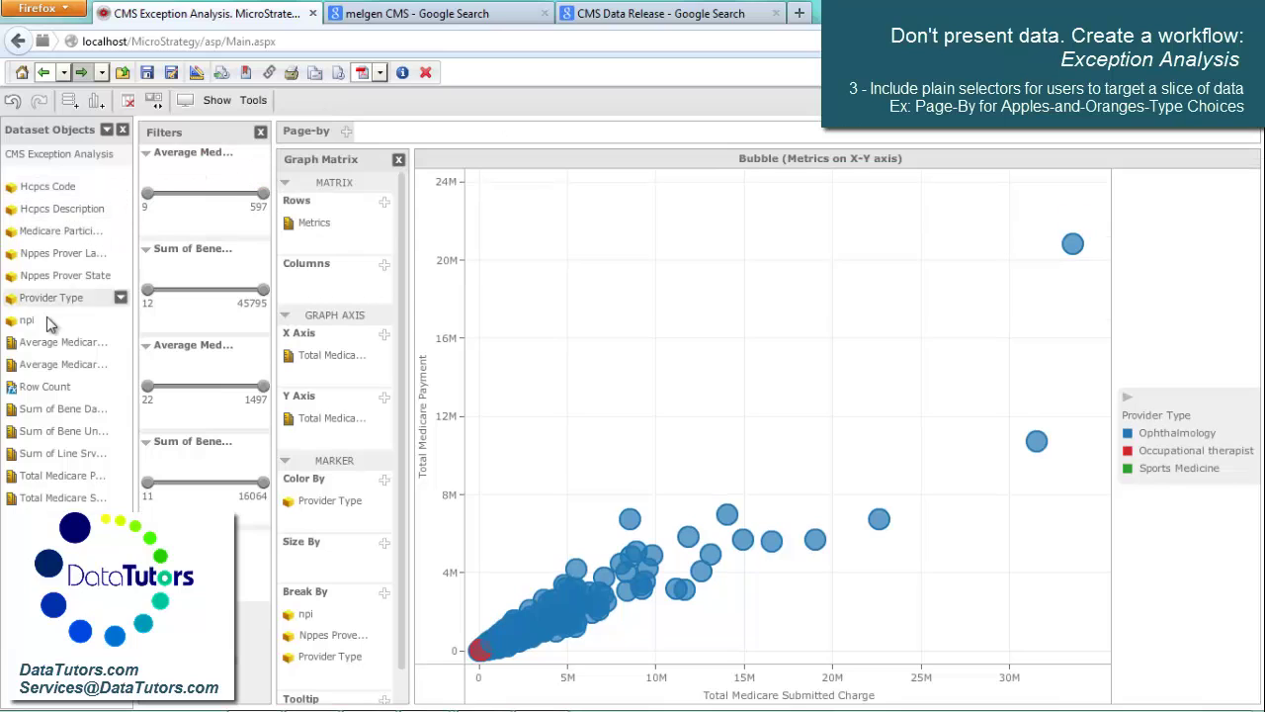
left_click_drag(49, 298, 398, 139)
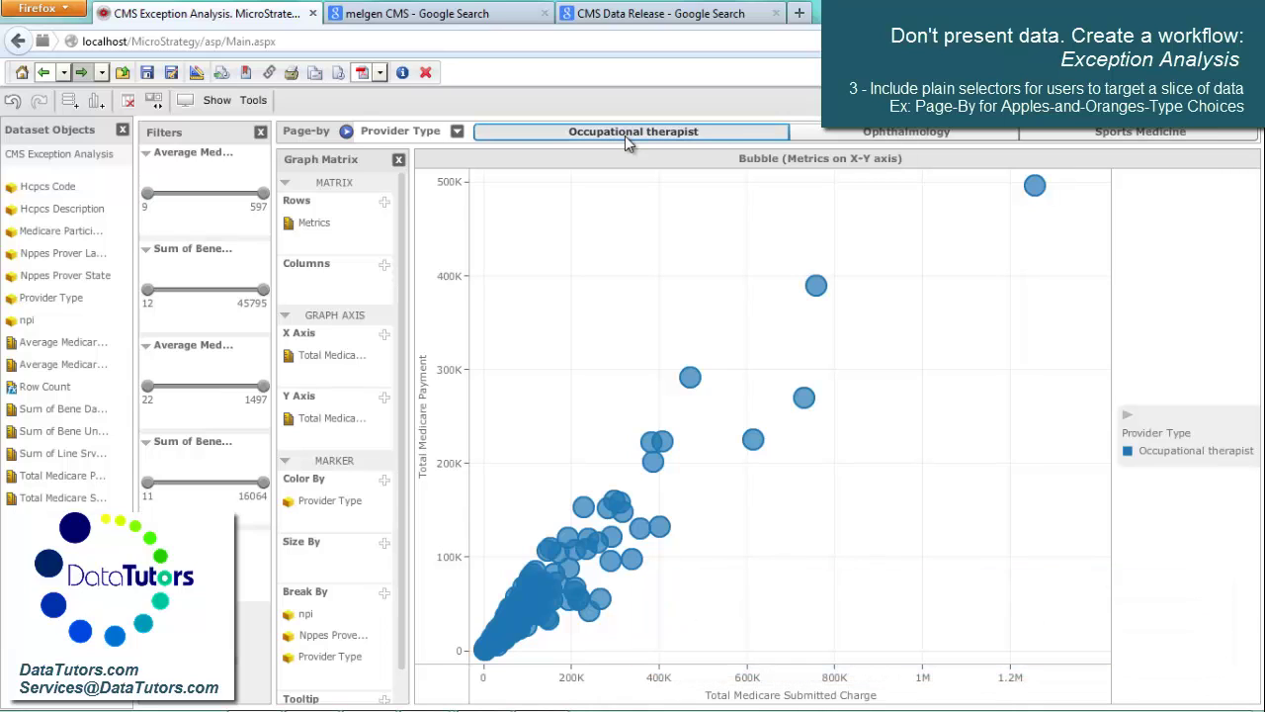
- Compare the bubble graph across the Ophthalmology, Sports Medicine and Occupational therapist pages
left_click(920, 139)
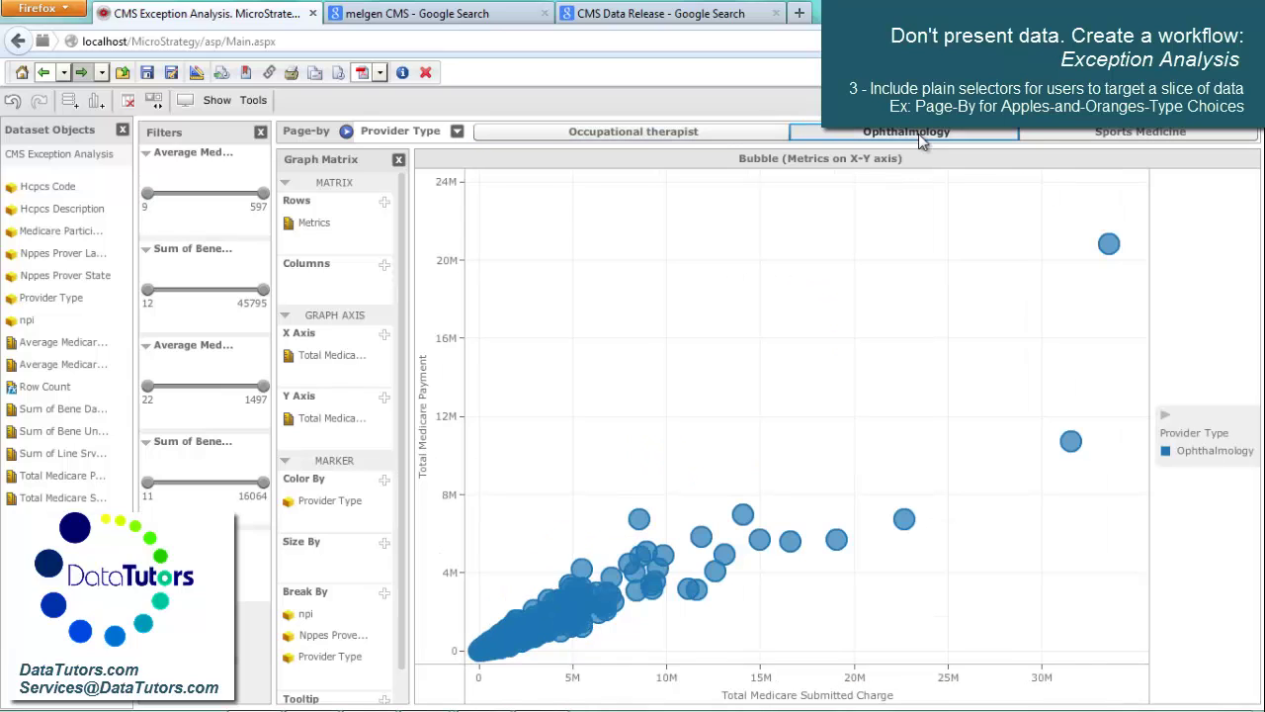
left_click(1092, 145)
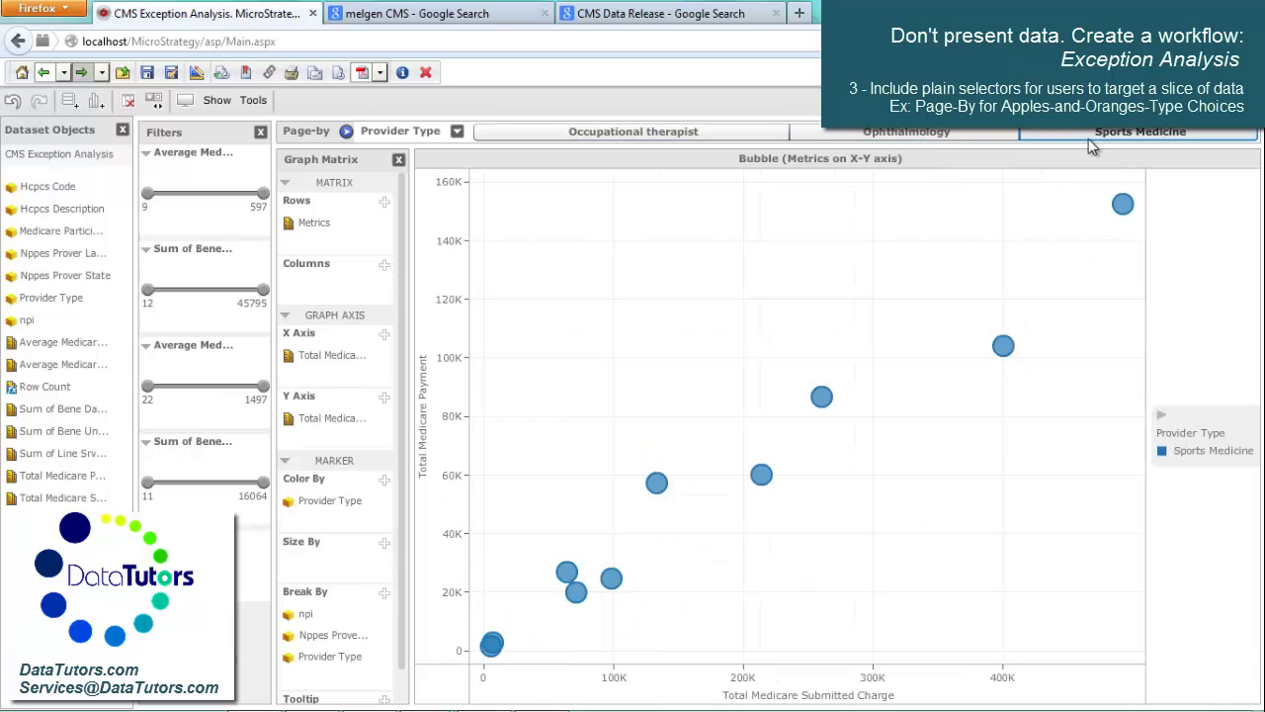
left_click(944, 134)
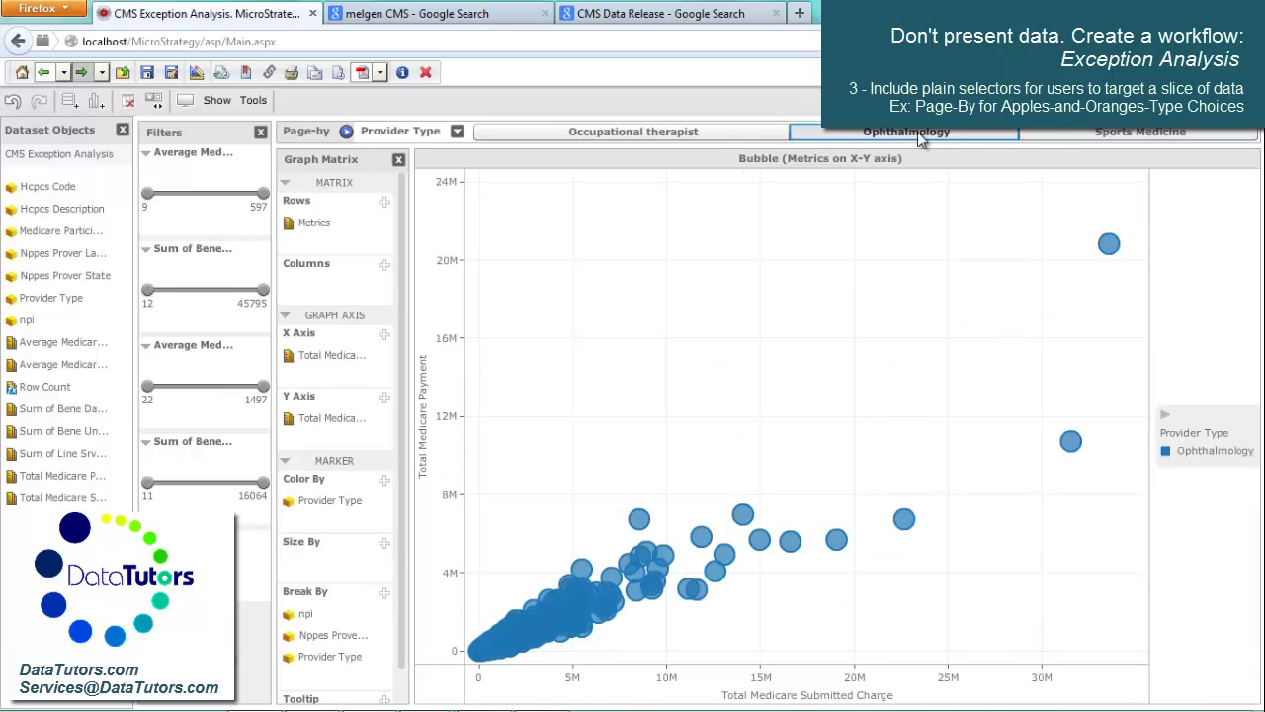
left_click(709, 137)
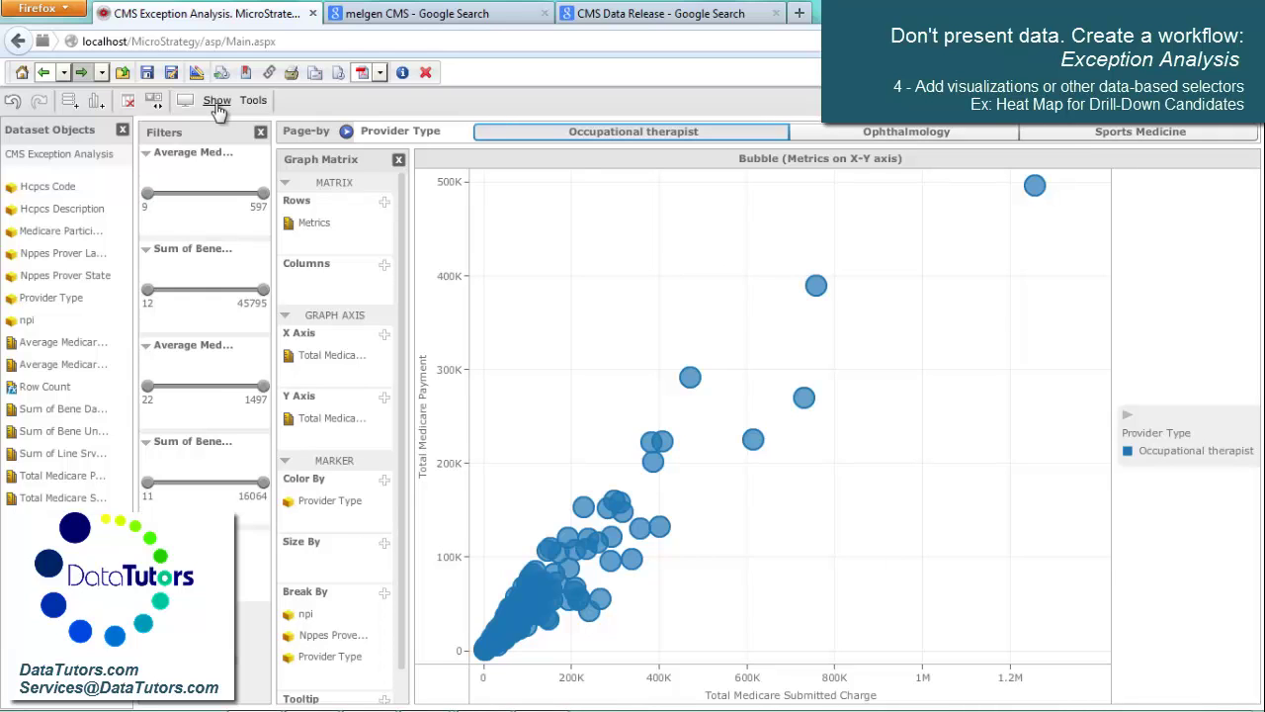
- Insert a Heat Map visualization and place it above the bubble graph
left_click(96, 106)
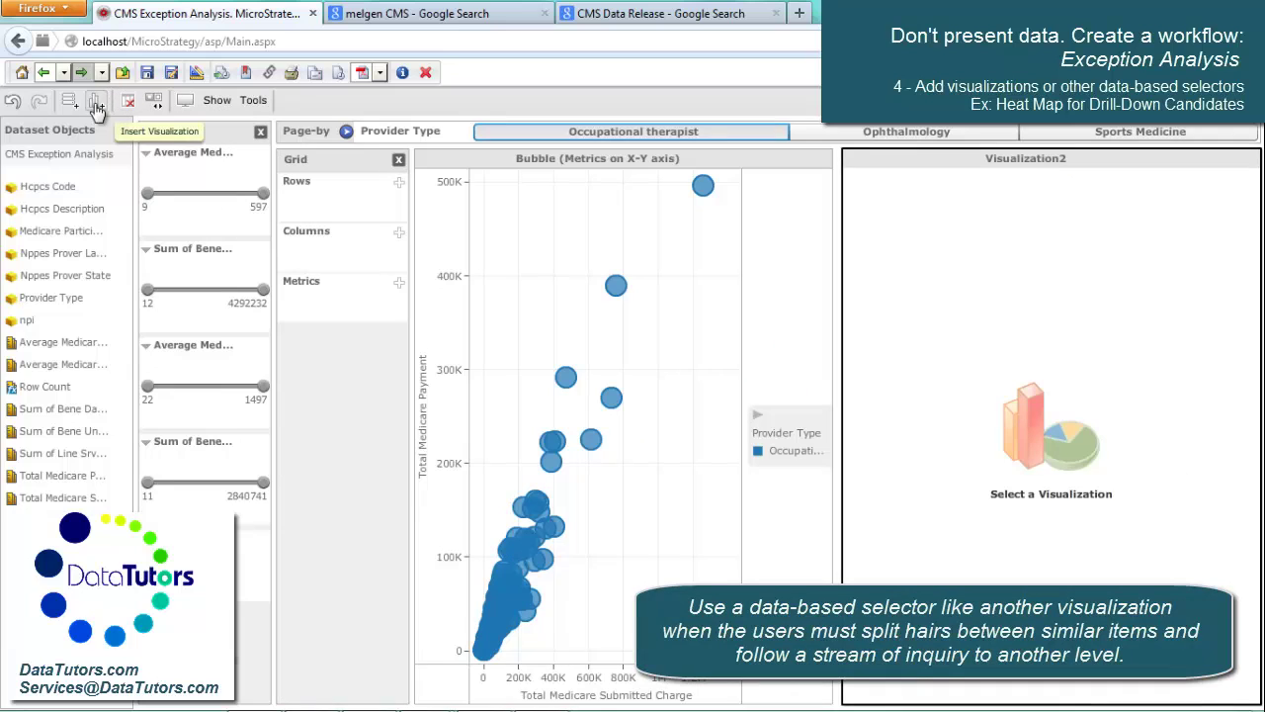
left_click(1060, 444)
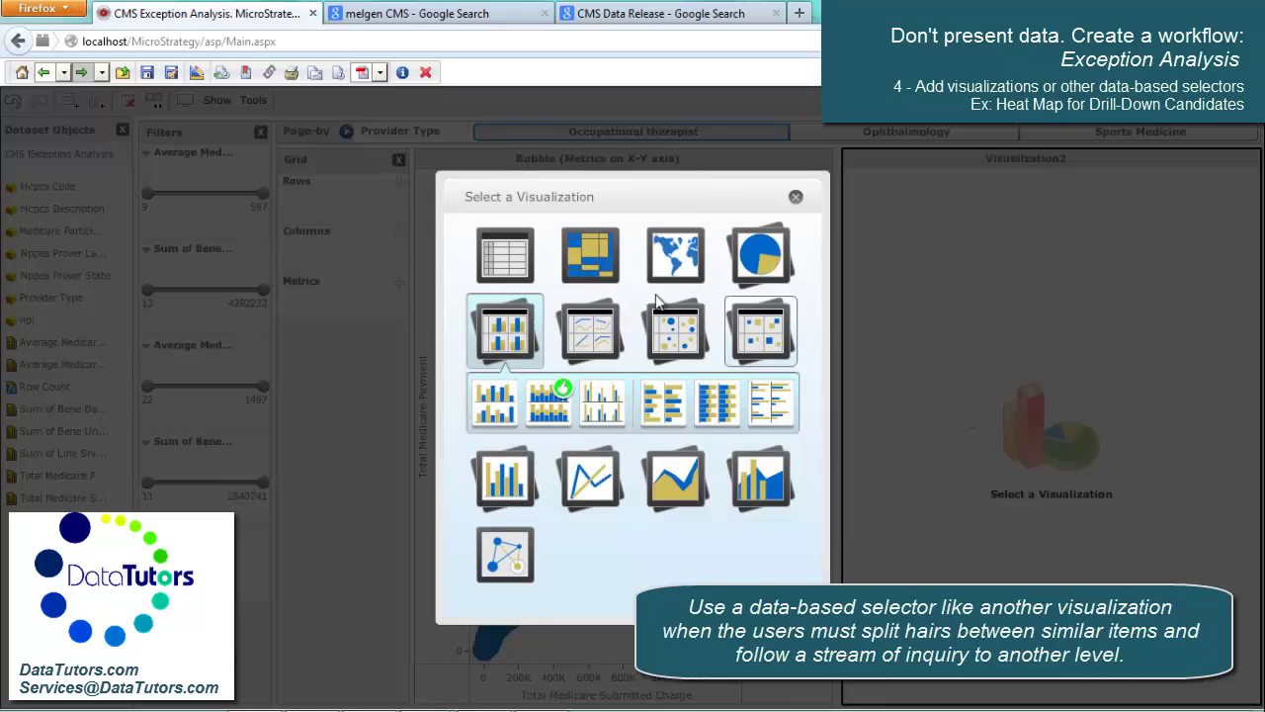
left_click(591, 255)
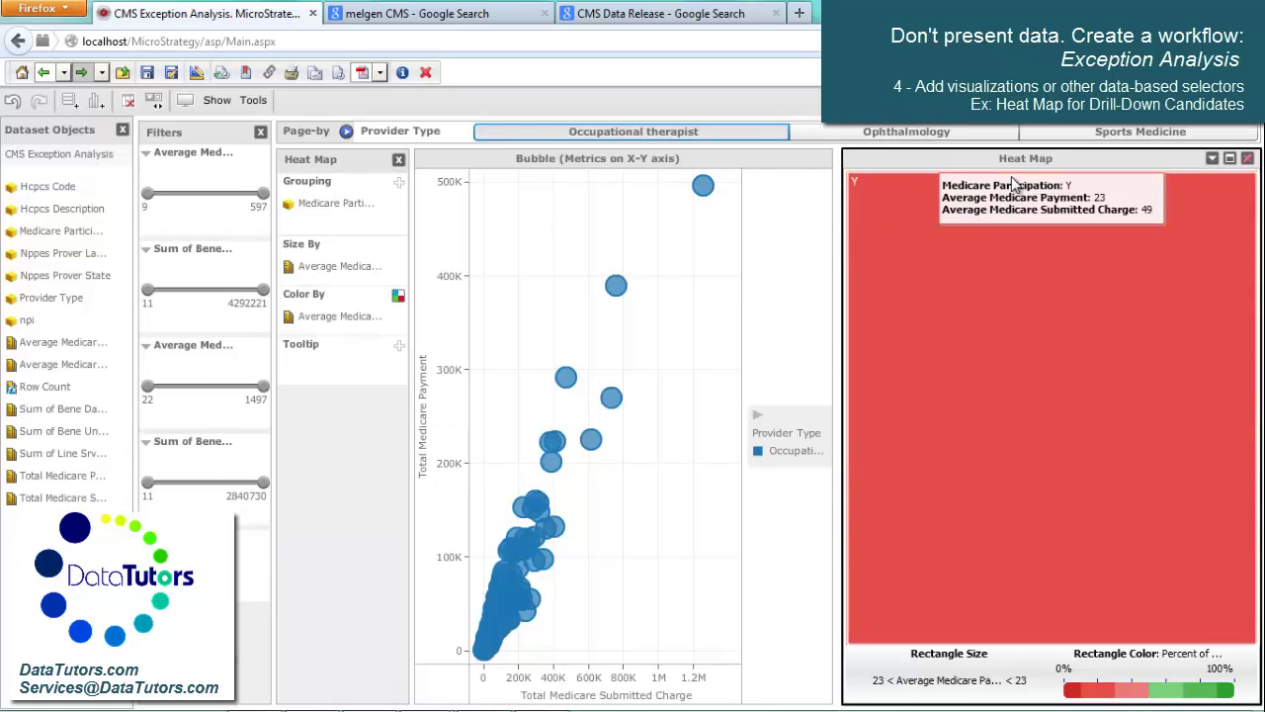
left_click_drag(1021, 161, 927, 158)
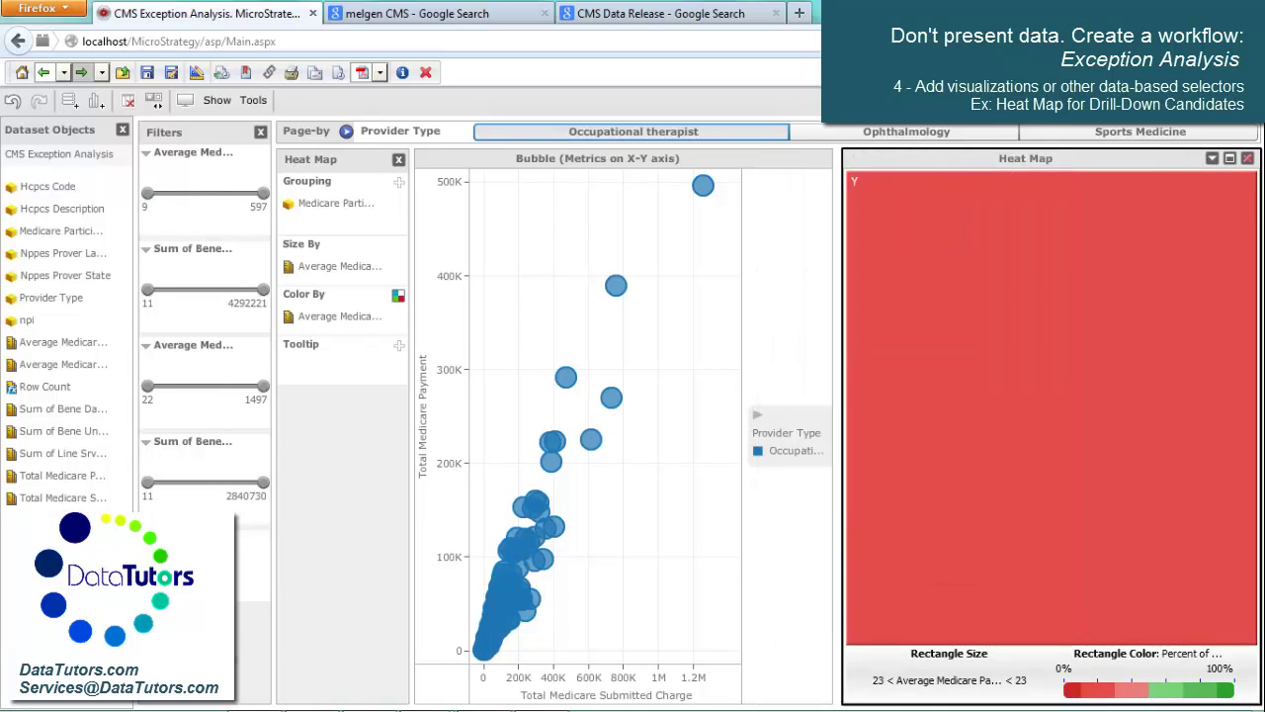
left_click_drag(949, 167, 845, 157)
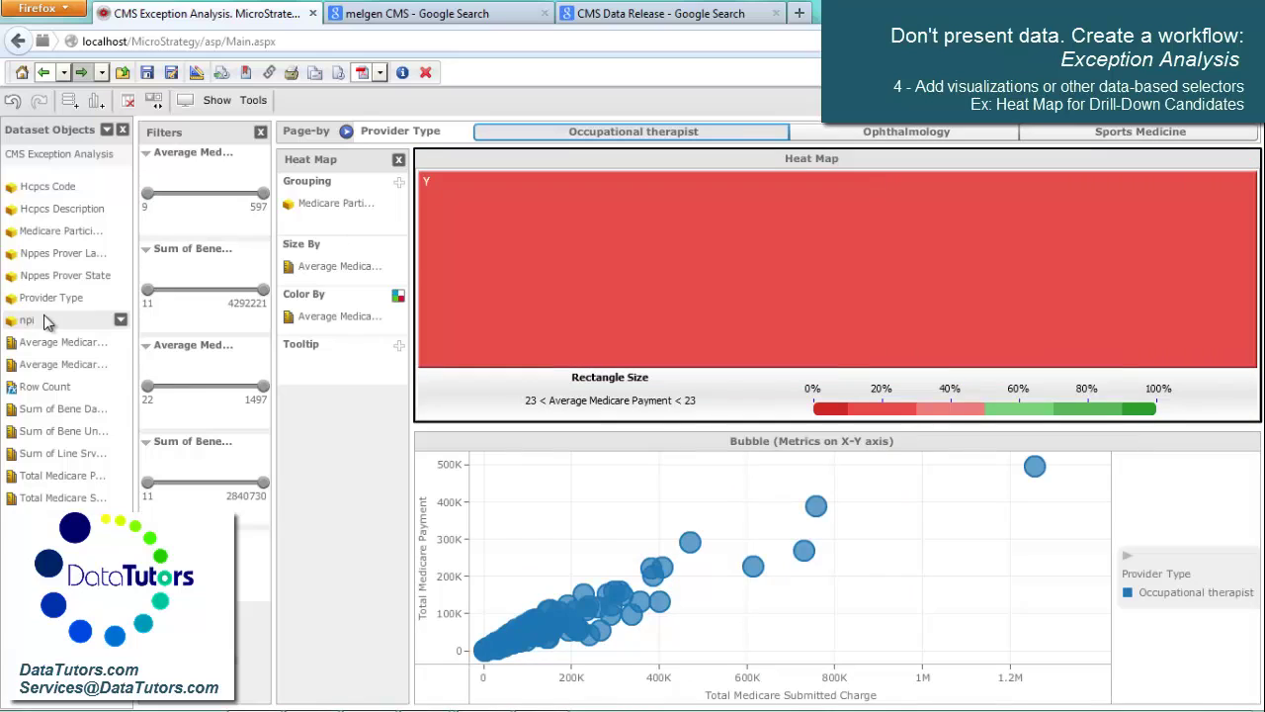
- Group the heat map by Hcpcs Description, sized by Total Medicare Payment and colored by Average Medicare Payment
left_click_drag(57, 212, 320, 215)
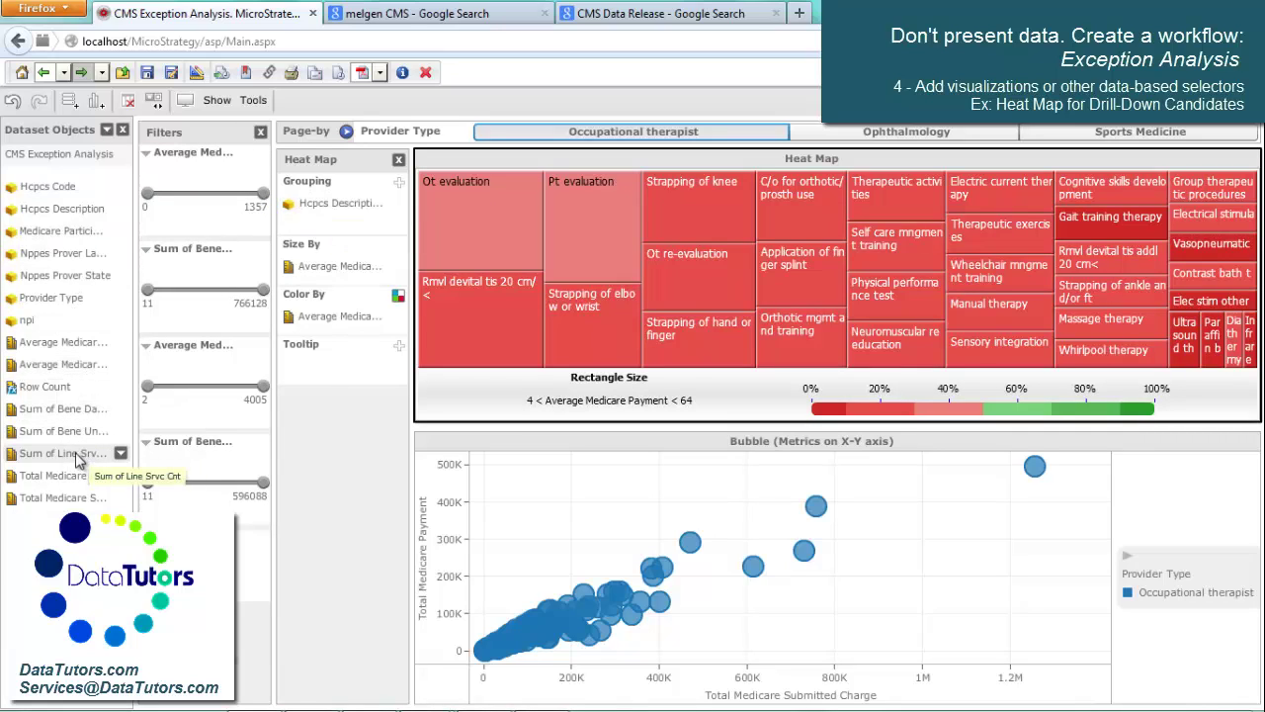
left_click_drag(79, 477, 342, 282)
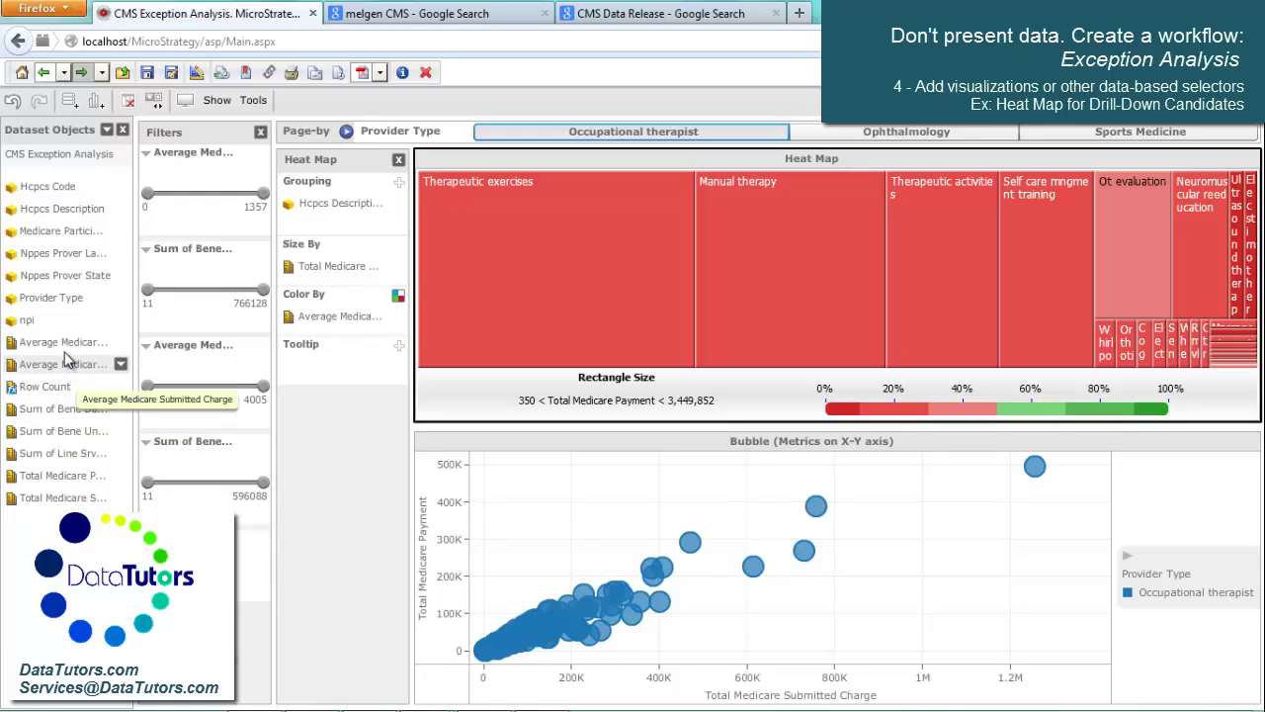
left_click_drag(59, 342, 311, 326)
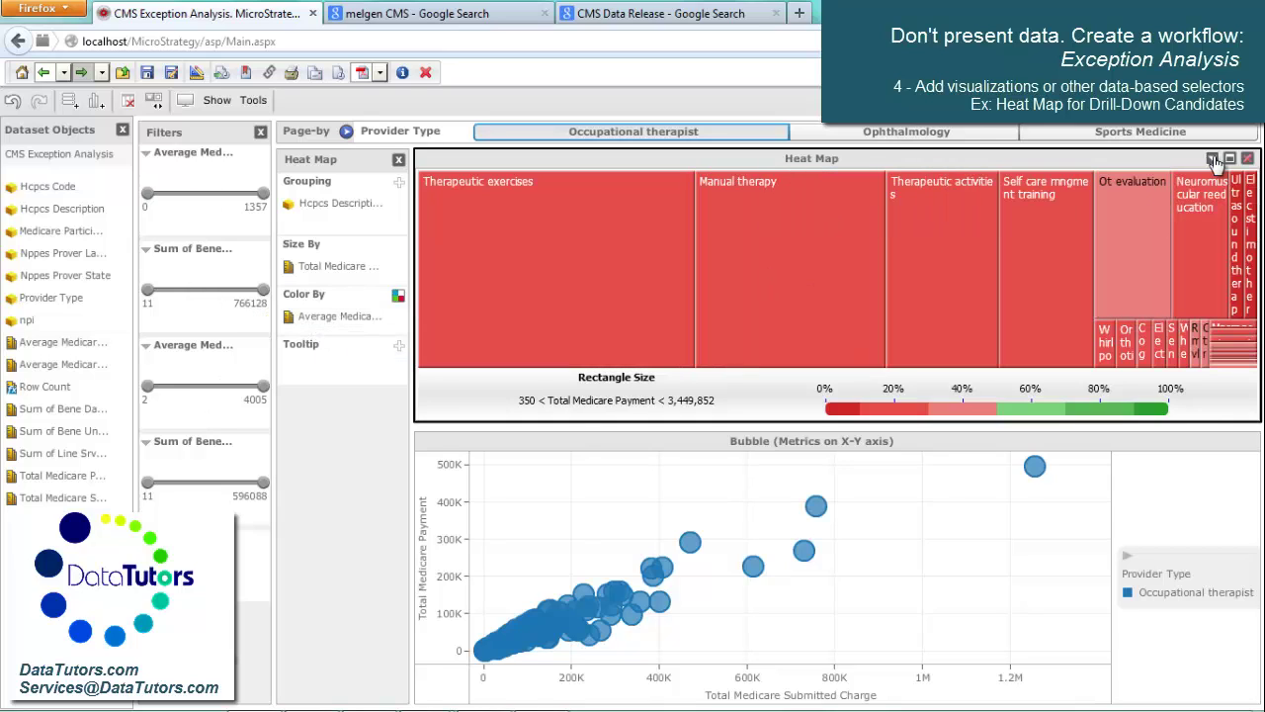
- Use the heat map as a filter on the bubble graph, filtering it when elements of Hcpcs Description are selected
left_click(1212, 160)
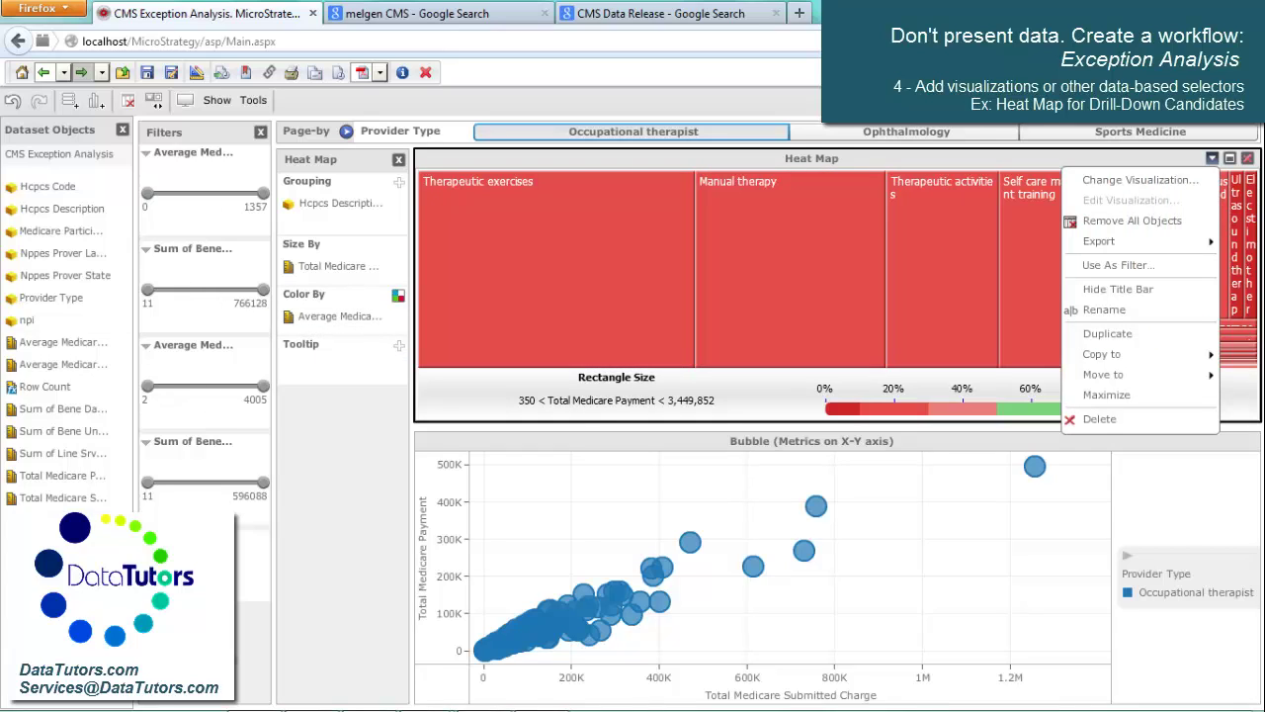
left_click(1142, 267)
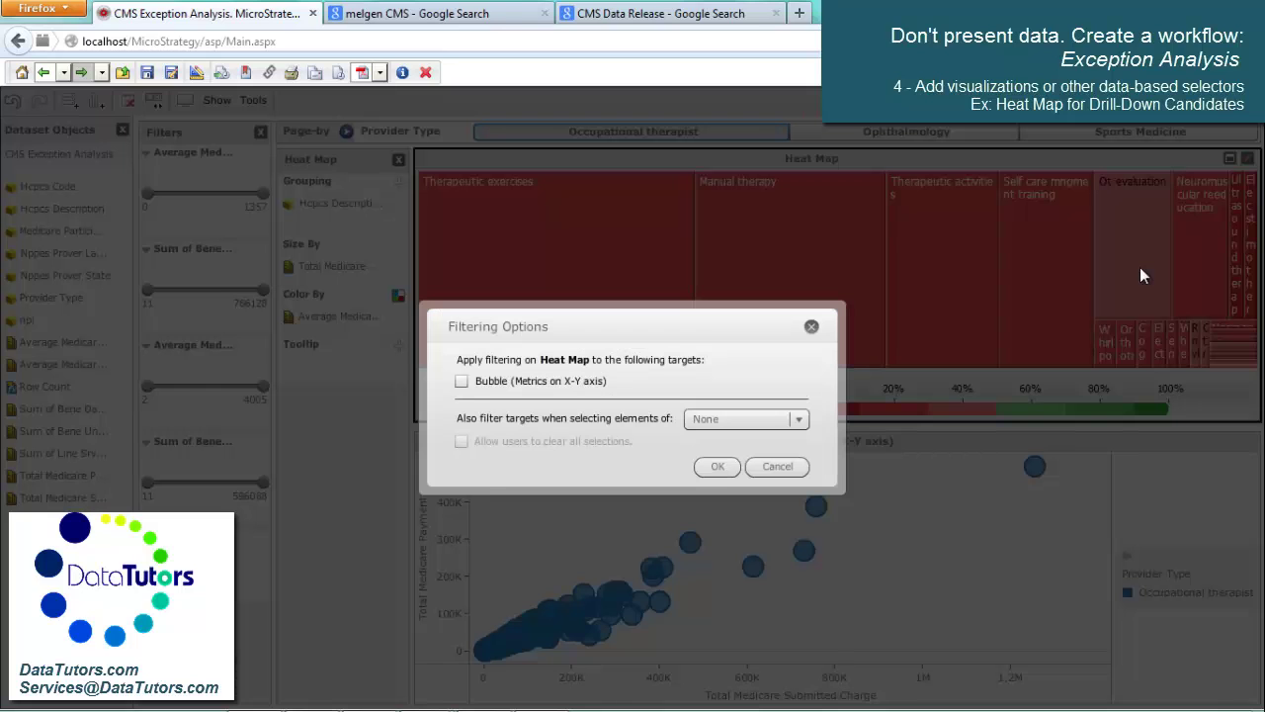
left_click(460, 380)
left_click(702, 420)
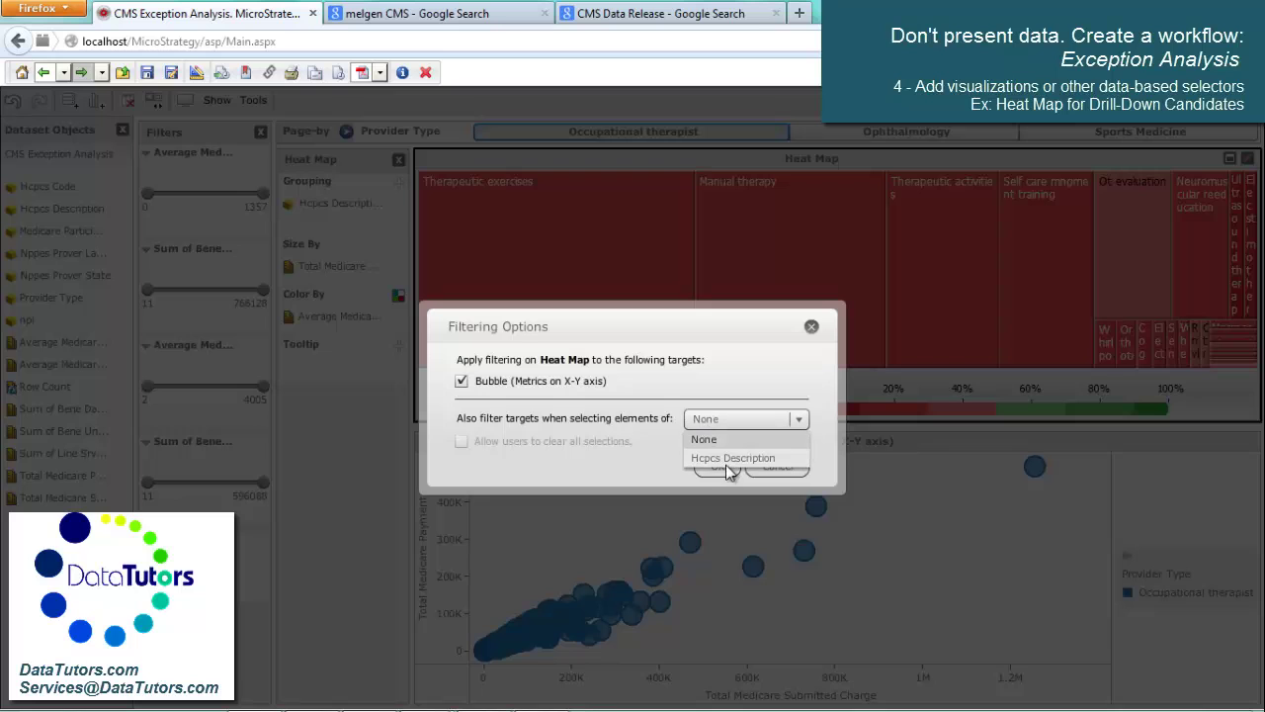
left_click(729, 454)
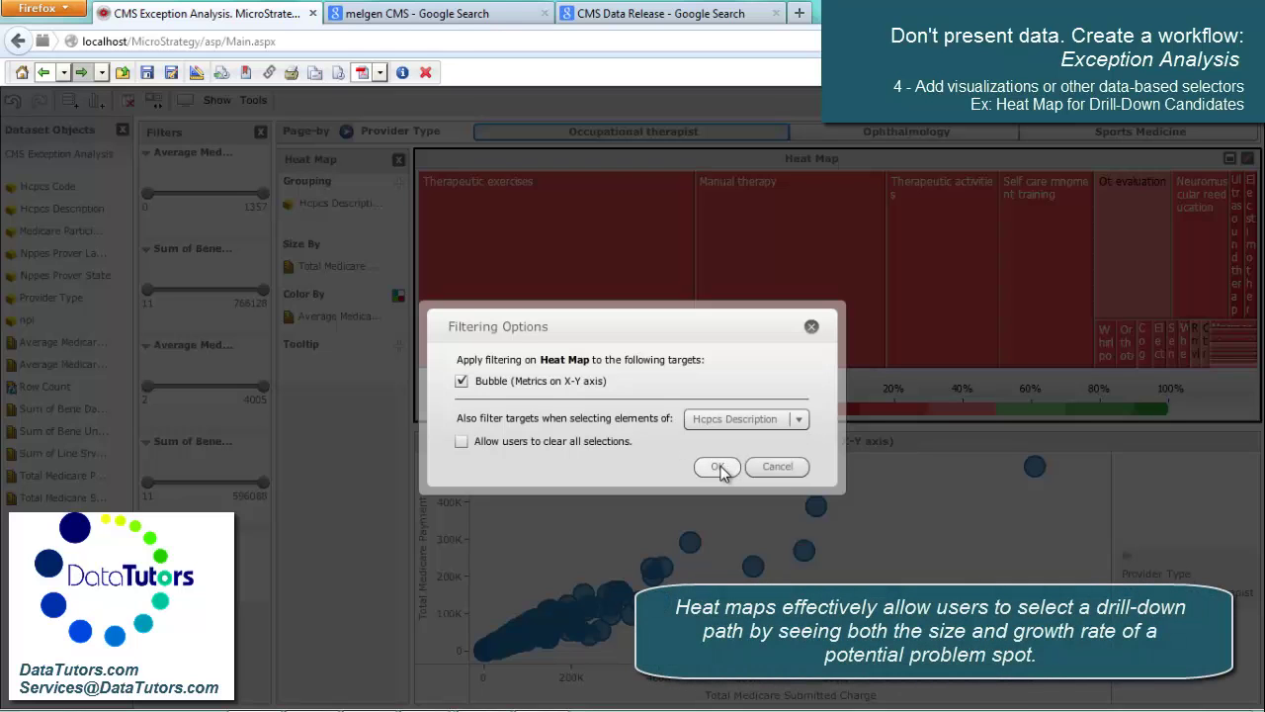
left_click(718, 467)
- Test the heat map filter for Sports Medicine with the office visit, Drain/inject joint/bursa and Synvisc or Synvisc-One procedures
left_click(1153, 139)
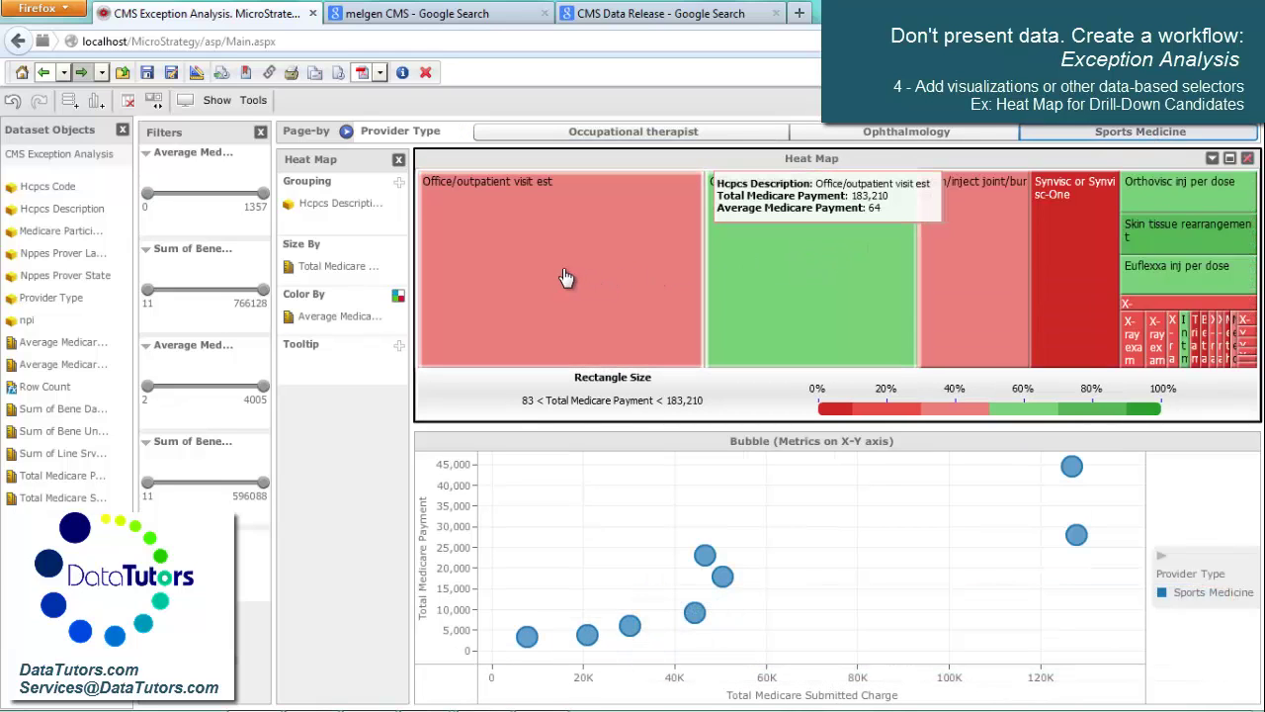
left_click(566, 277)
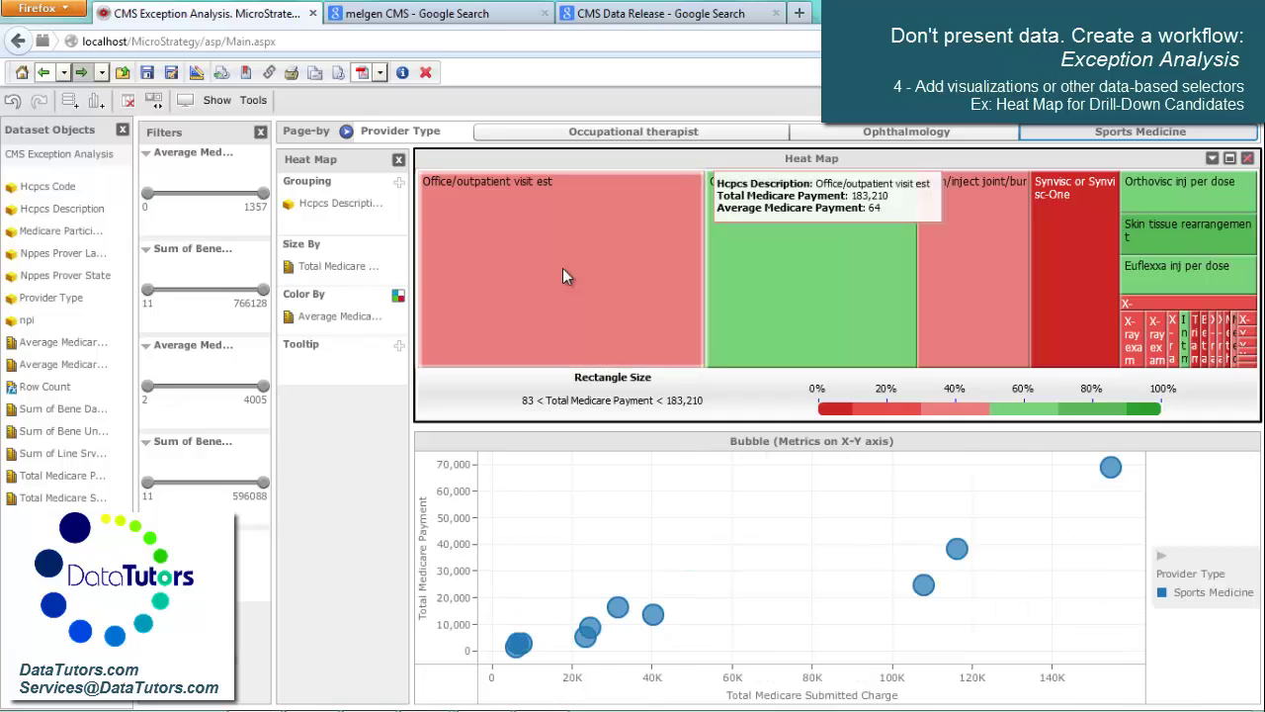
left_click(782, 270)
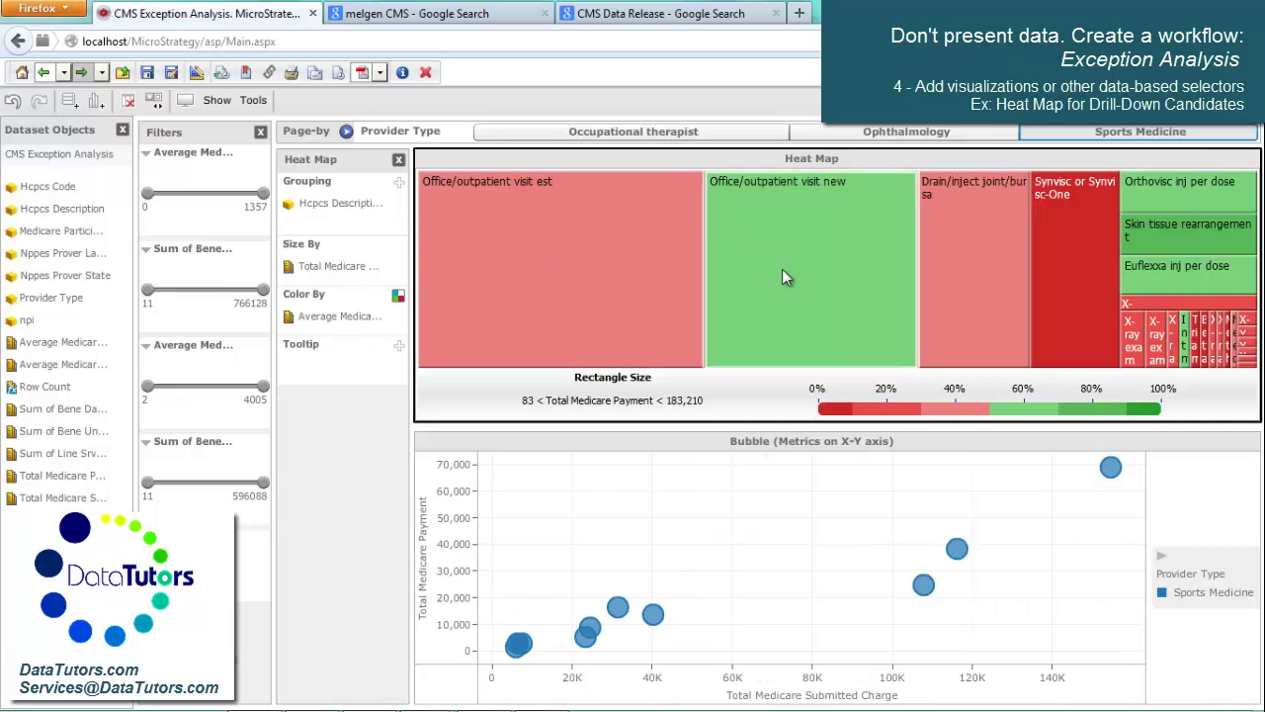
left_click(952, 273)
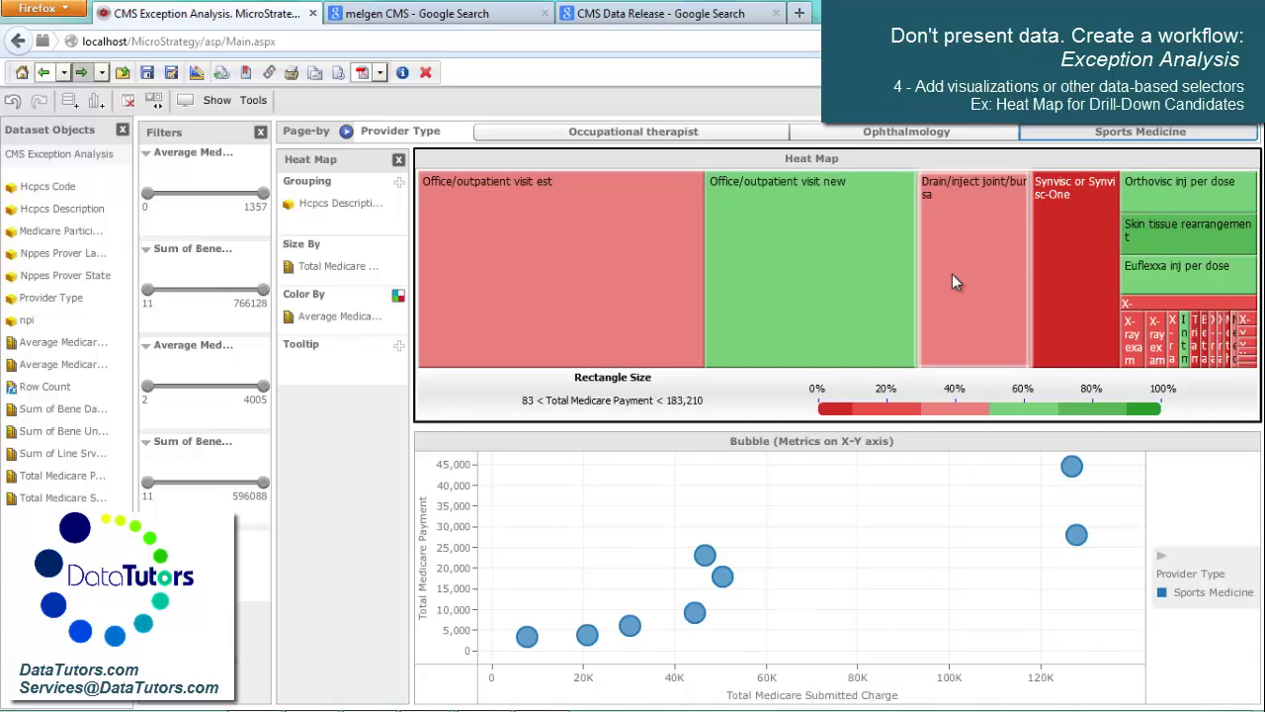
left_click(1057, 267)
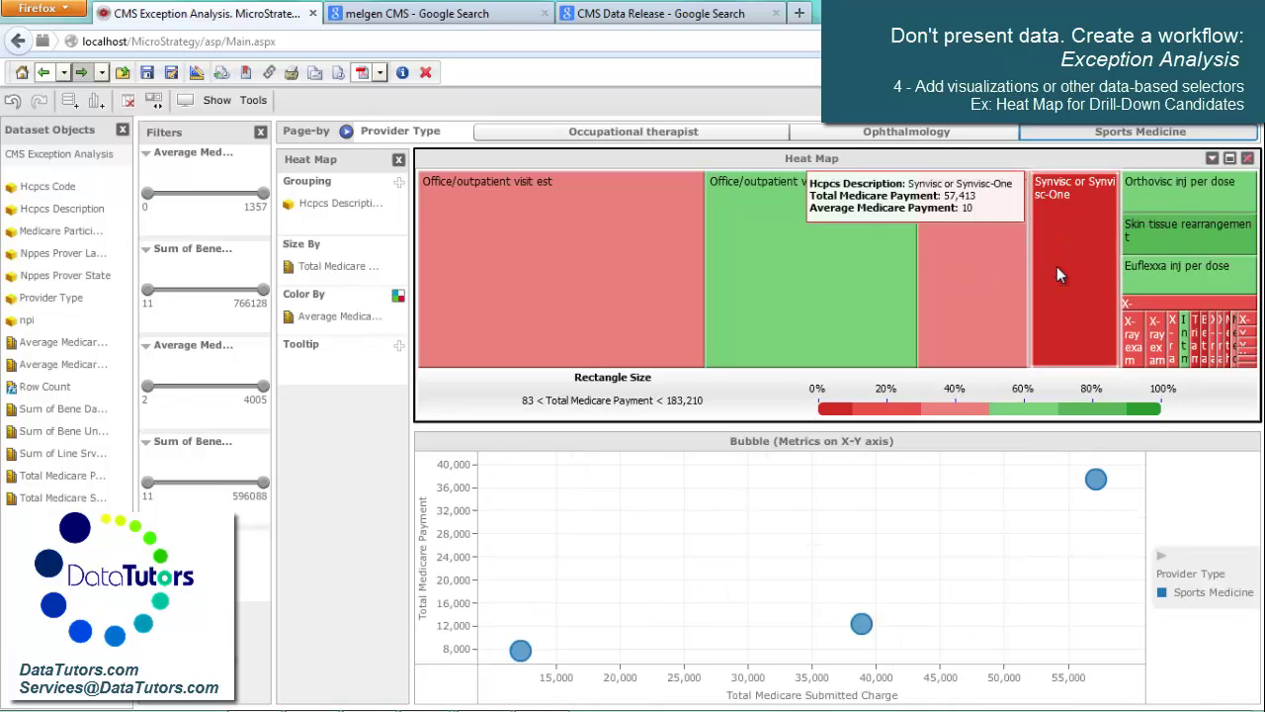
left_click(795, 246)
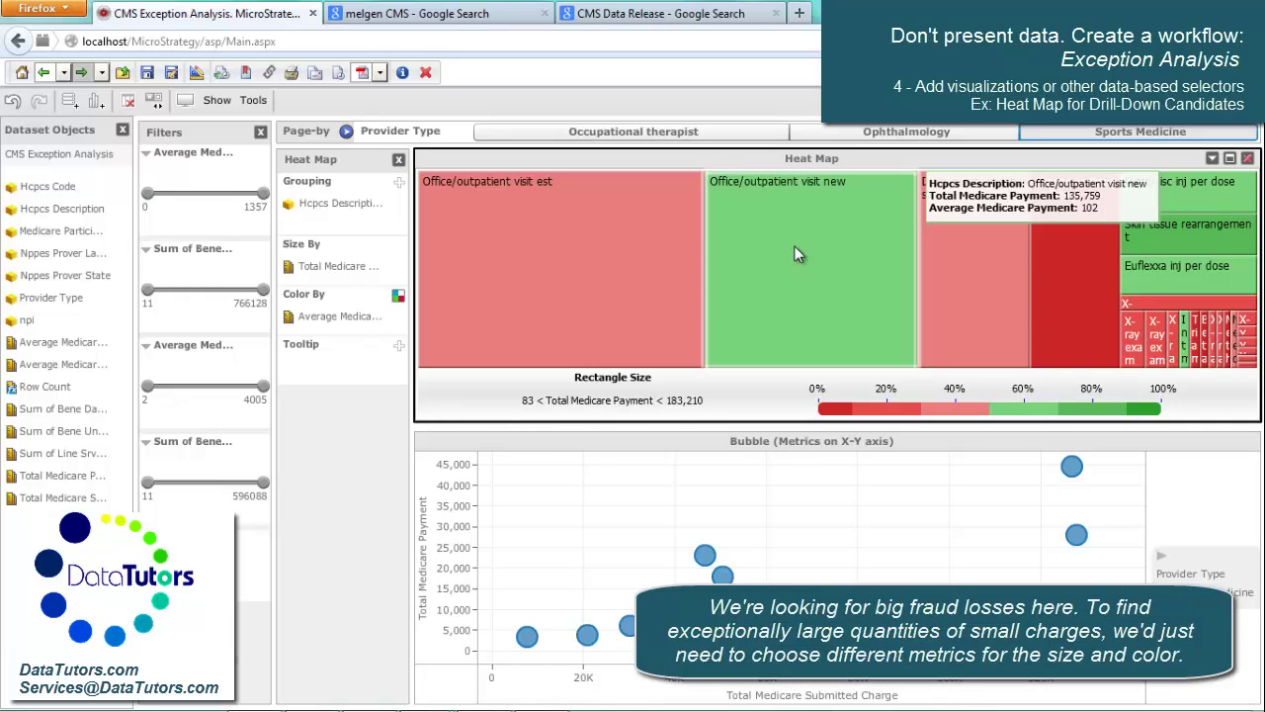
- Filter the bubble graph to Ranibizumab injection for Ophthalmology and examine the details of the outlier providers
left_click(912, 134)
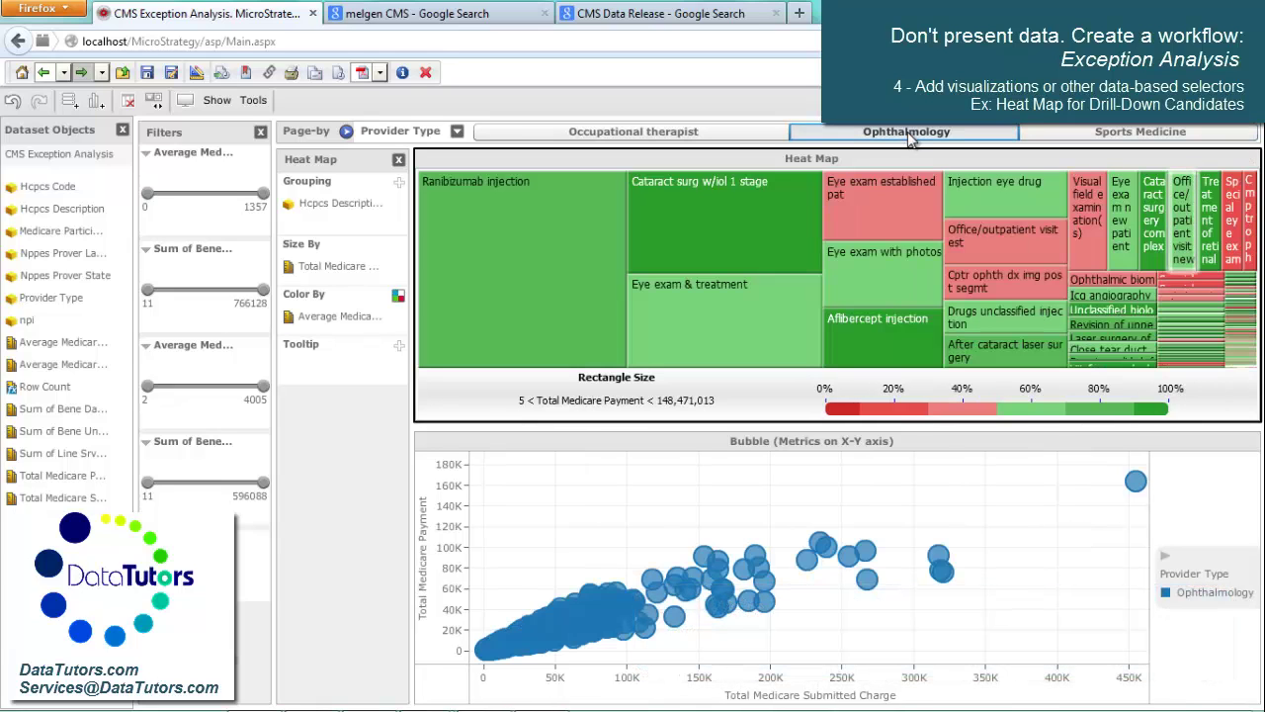
mouse_move(540, 294)
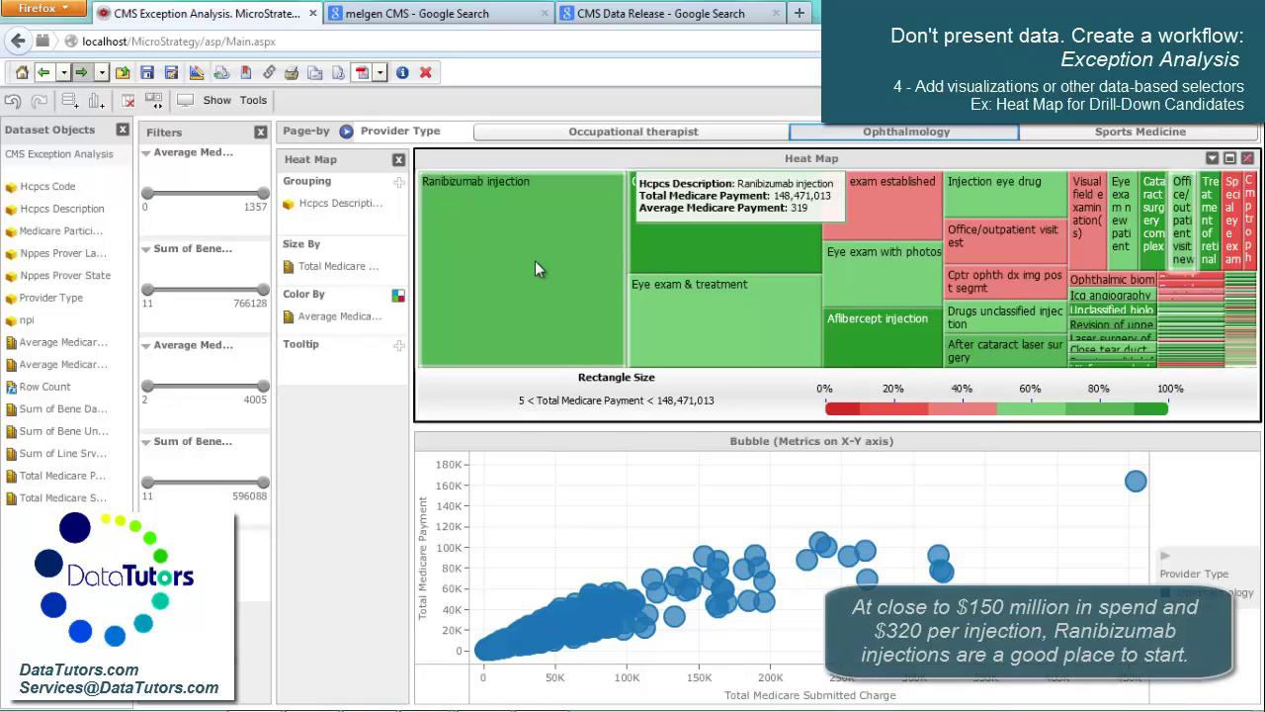
left_click(536, 269)
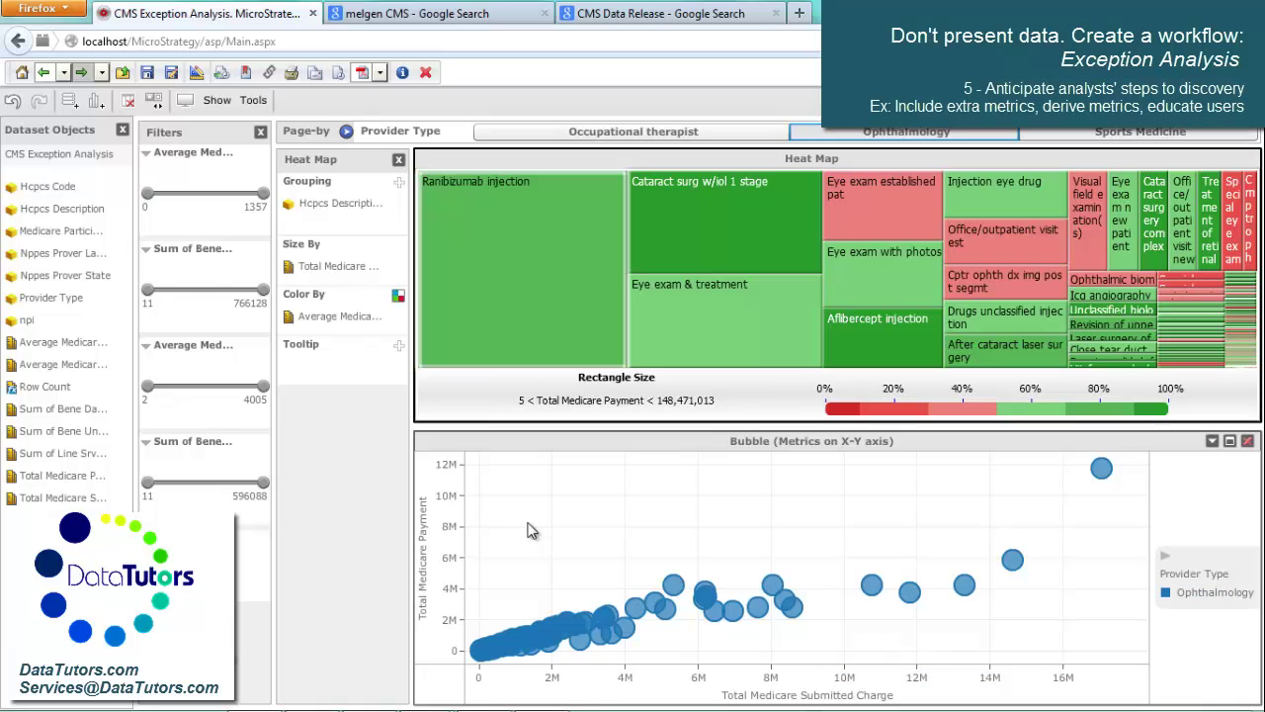
mouse_move(476, 655)
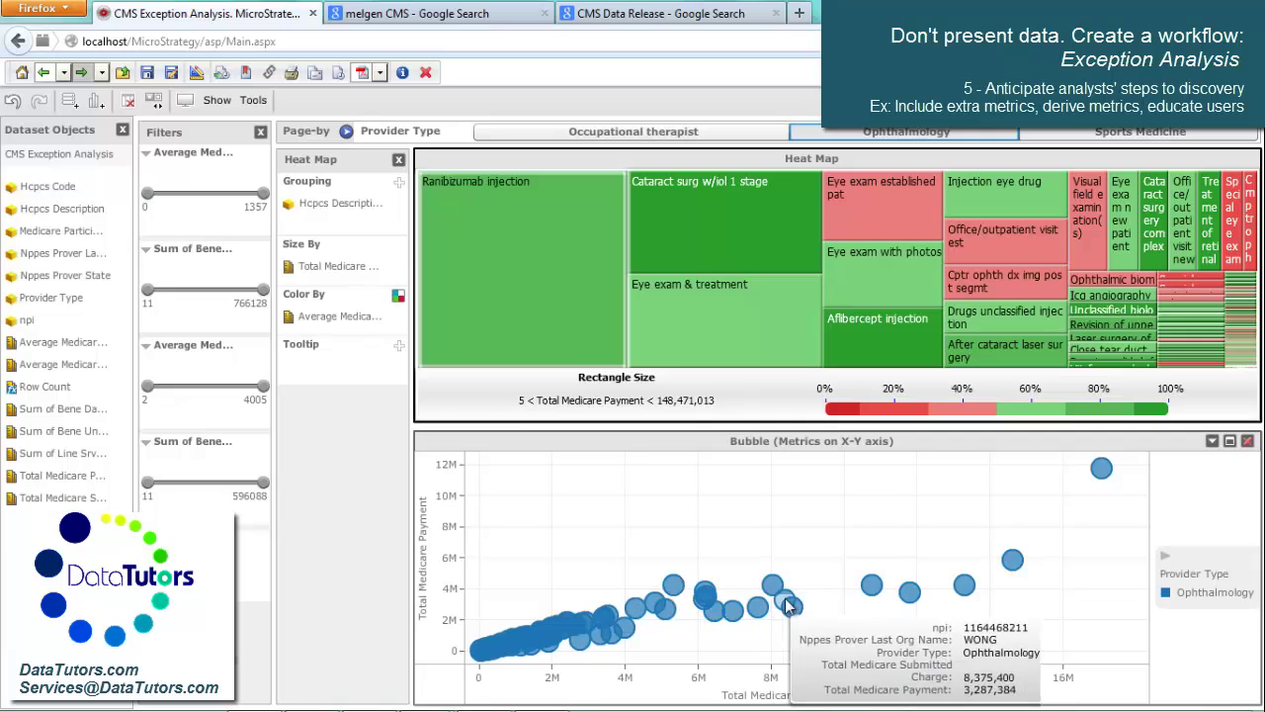
mouse_move(1101, 471)
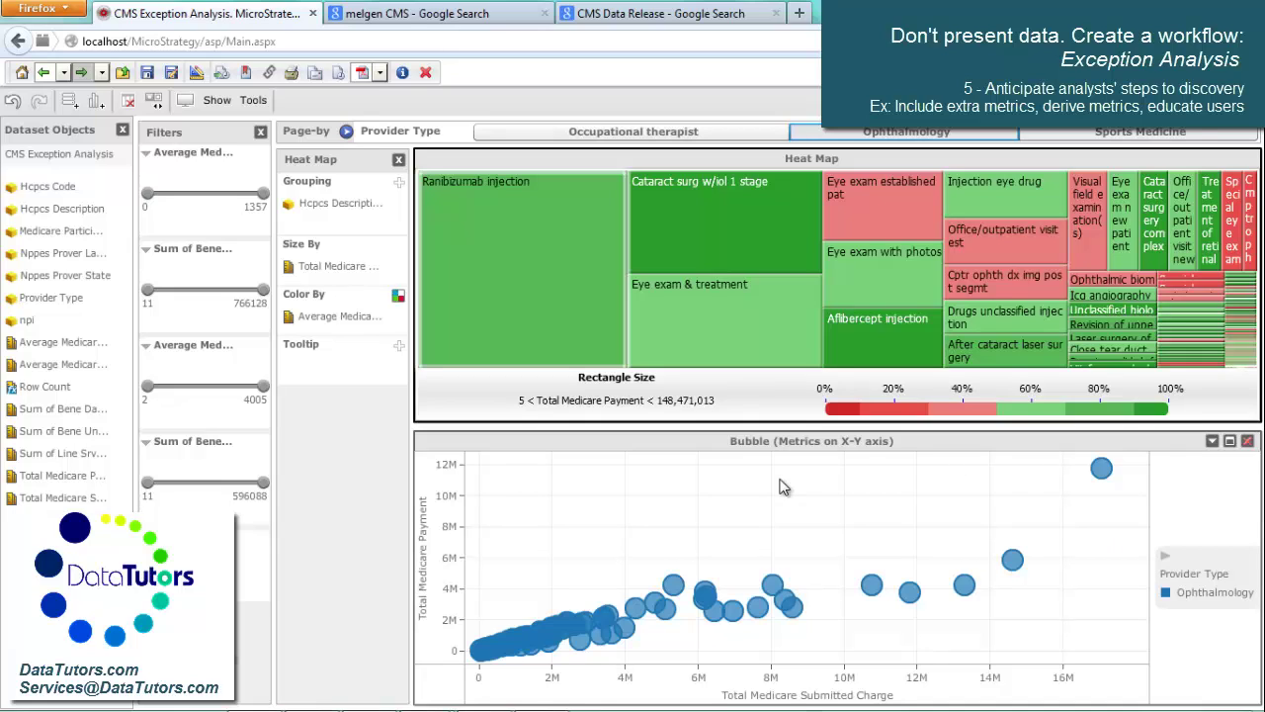
- Try sizing the bubbles by Average Medicare Submitted Charge, and replace it with Sum of Bene Unique Cnt as the size metric
left_click(719, 491)
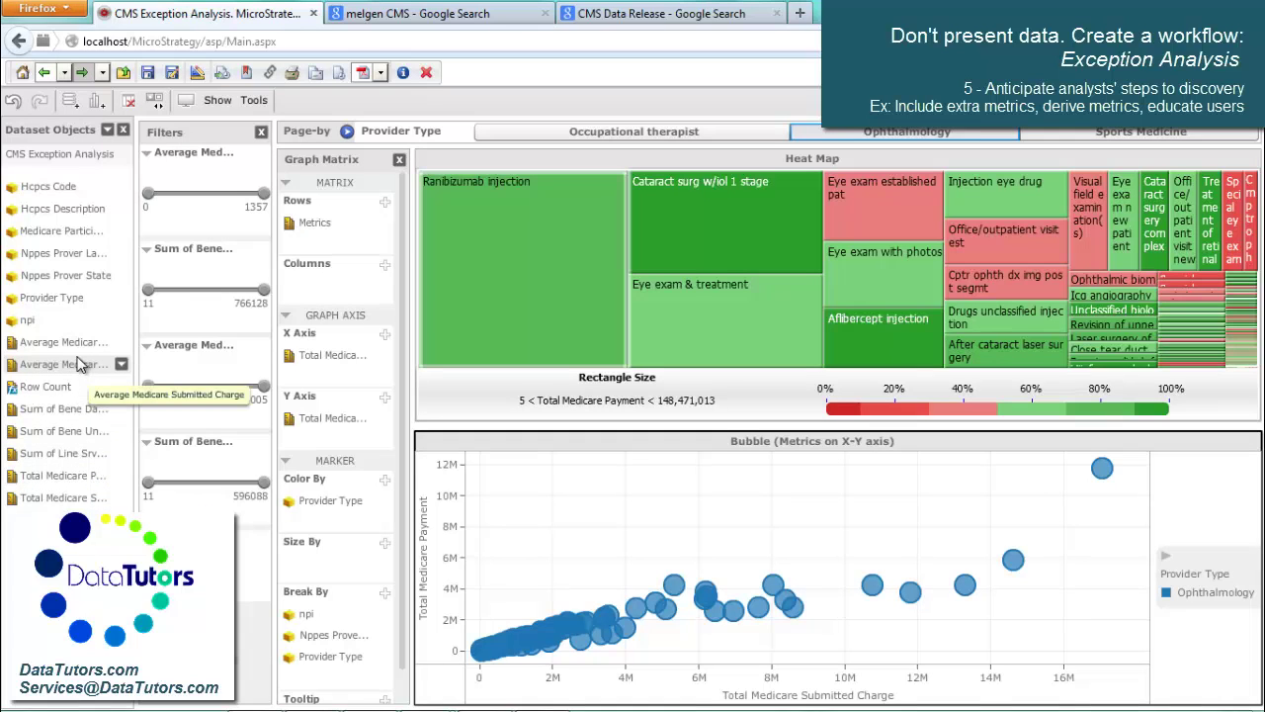
left_click_drag(89, 391, 336, 569)
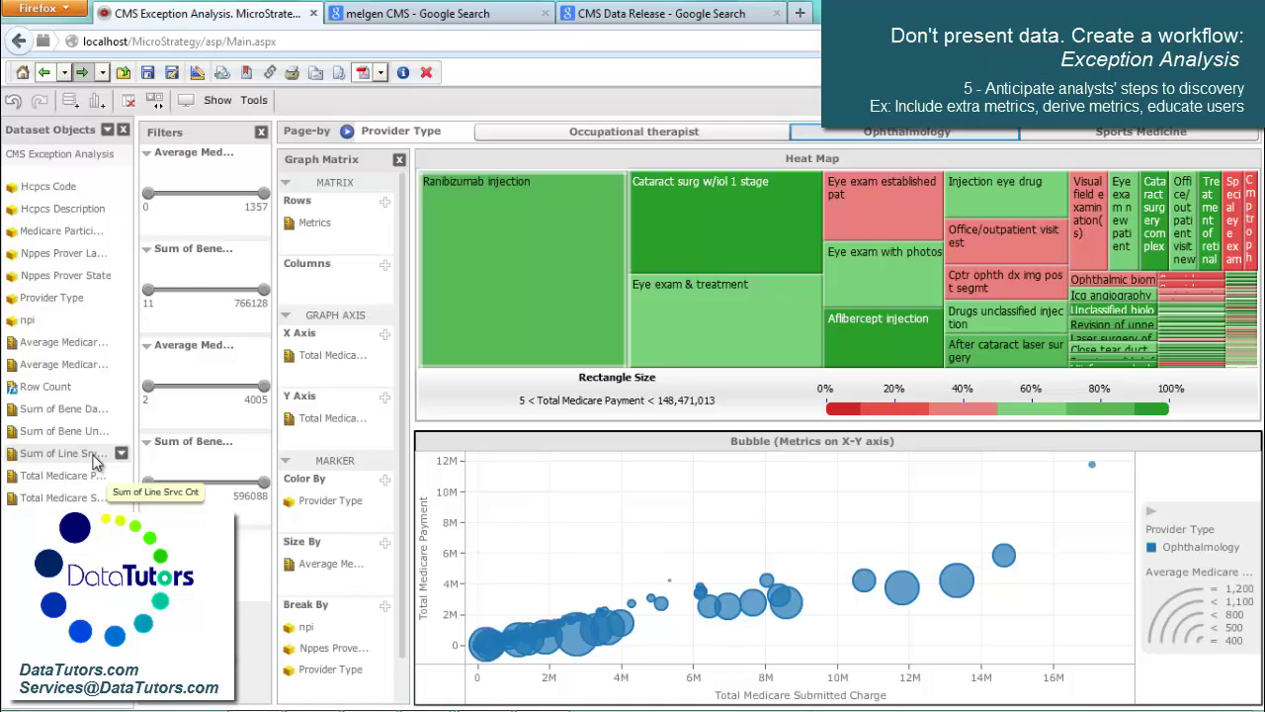
left_click_drag(79, 447, 346, 581)
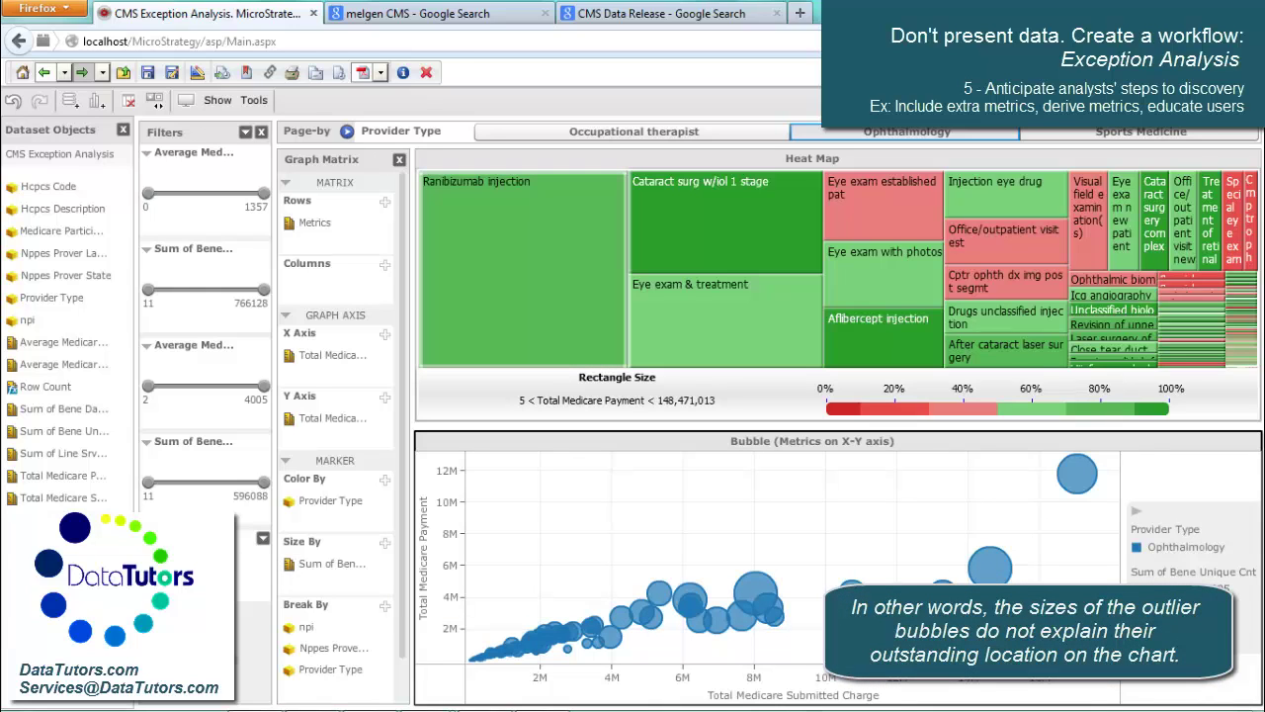
- Create a derived metric that divides Sum of Line Srvc by Sum of Bene Unique Cnt, keeping the default name
left_click(121, 453)
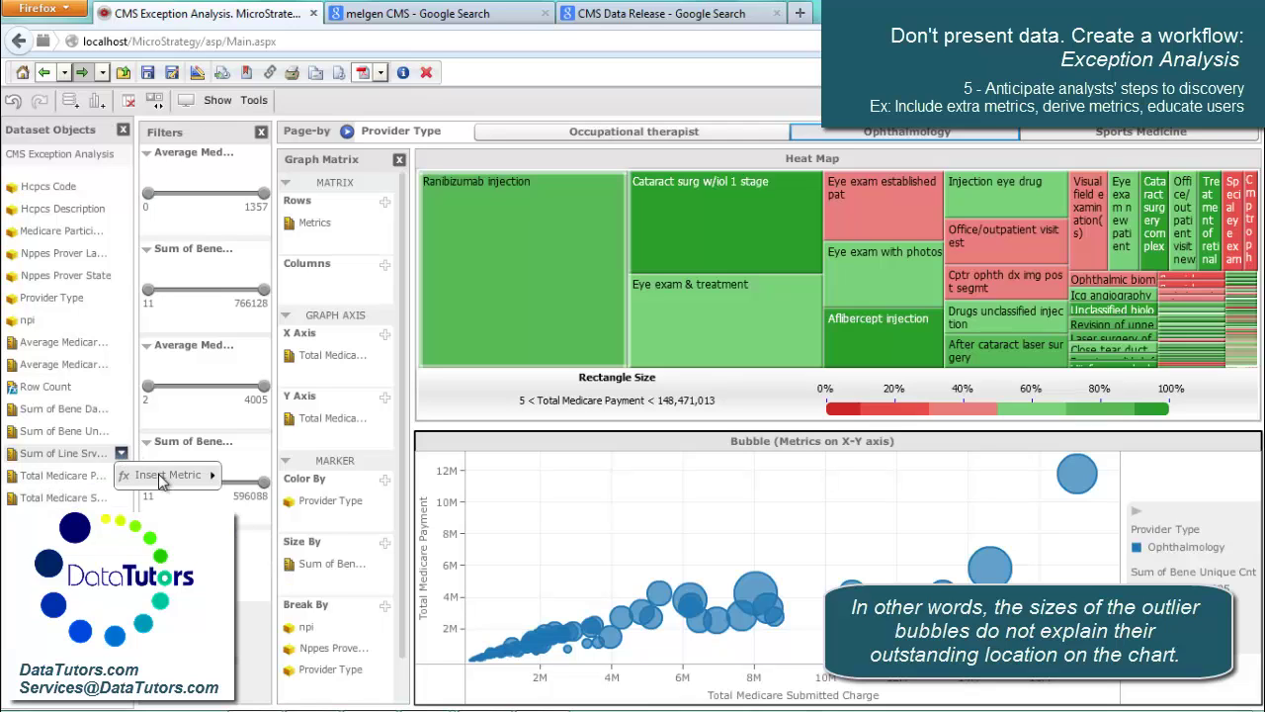
mouse_move(163, 476)
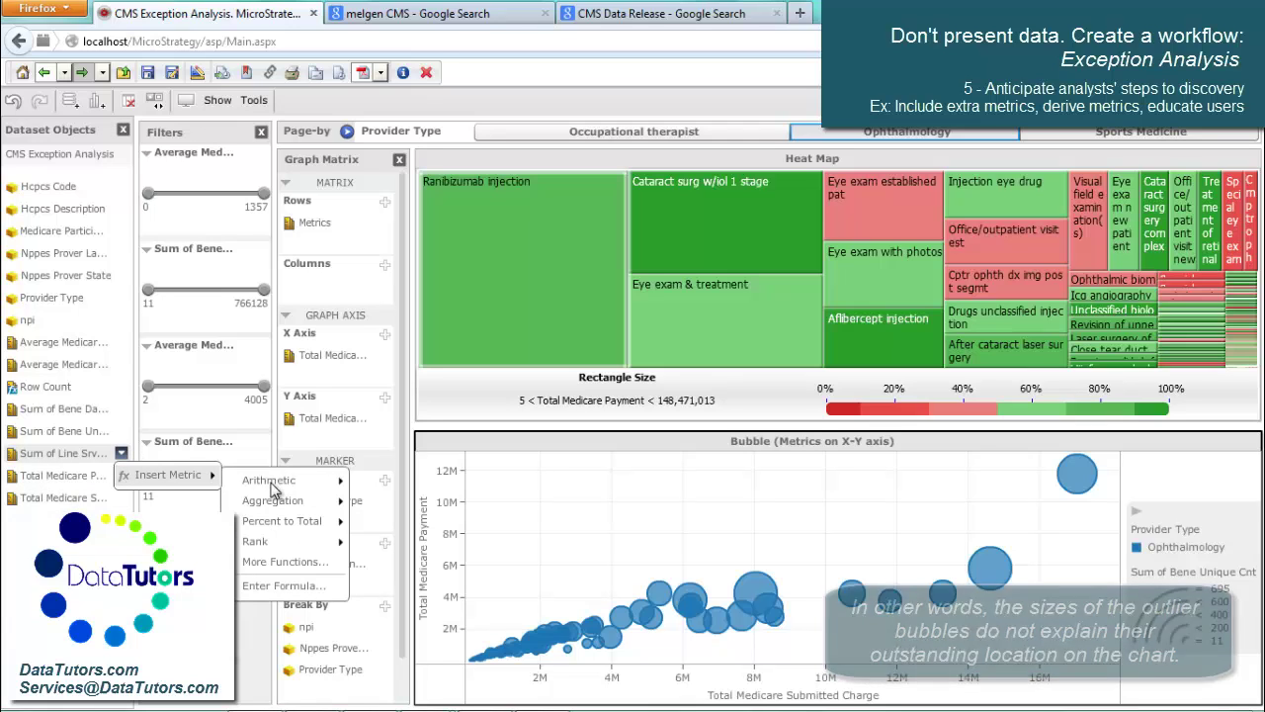
left_click(284, 585)
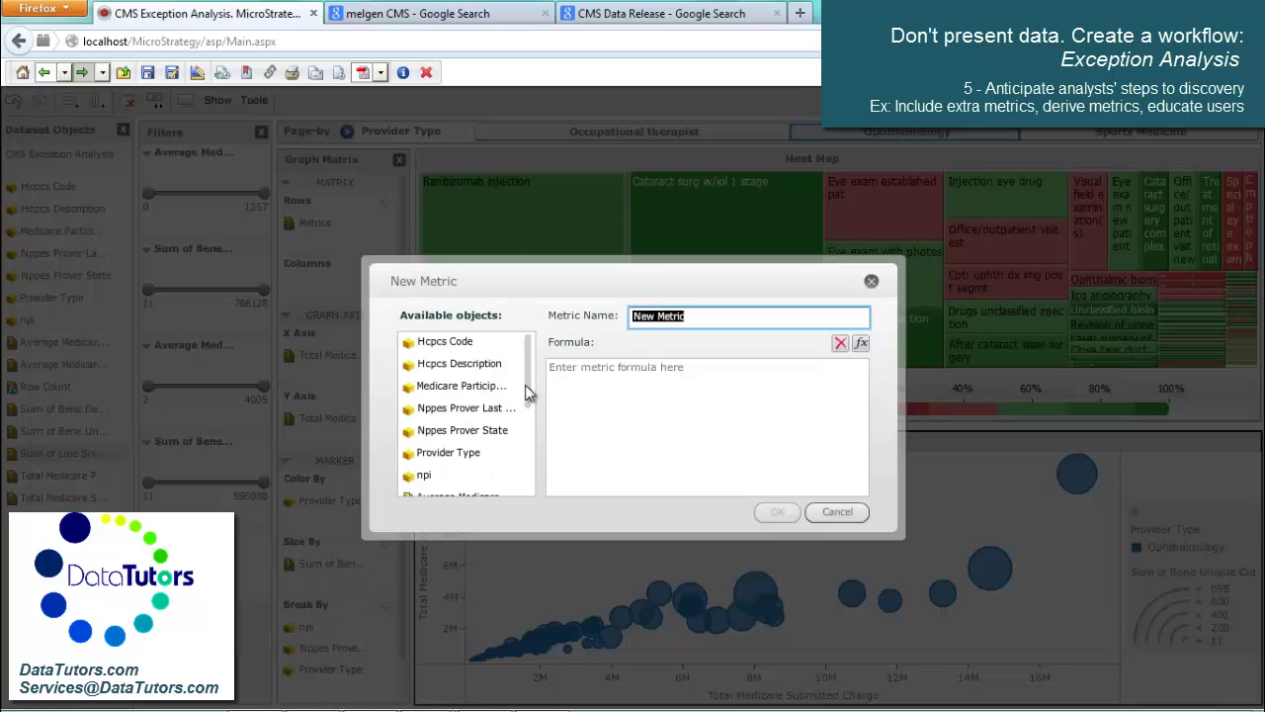
left_click_drag(527, 383, 532, 458)
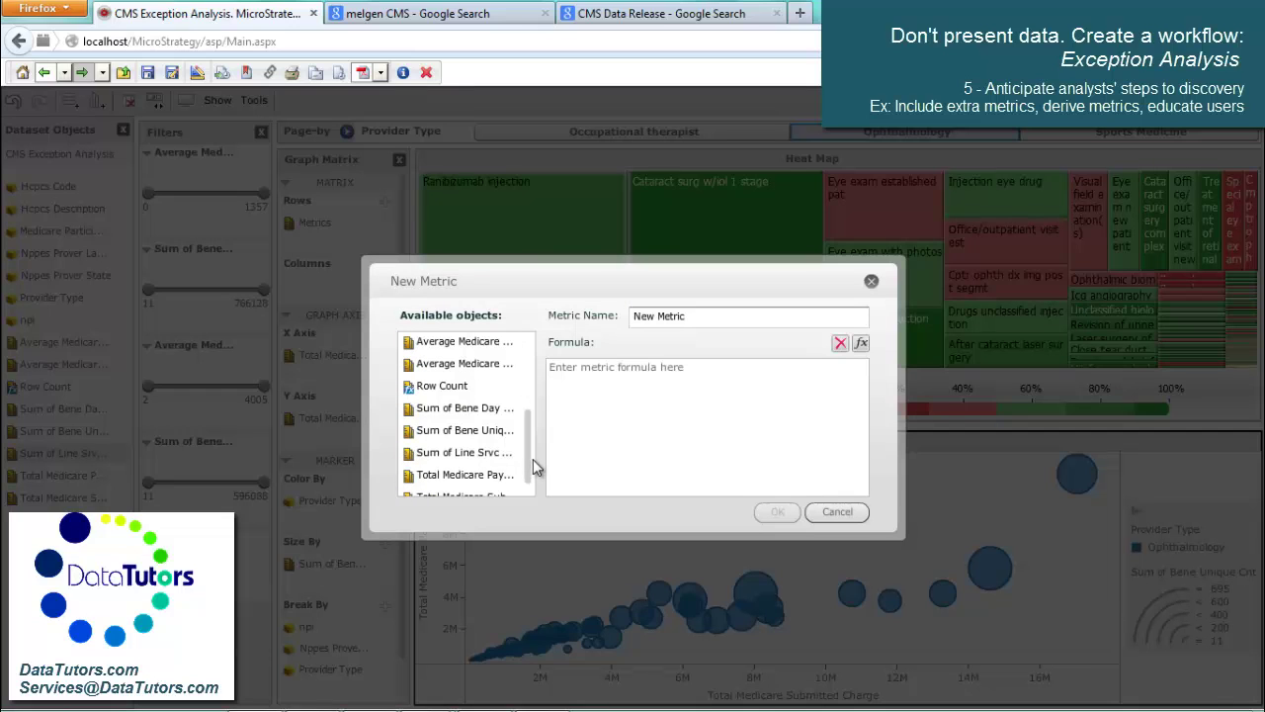
double_click(492, 457)
type("/")
left_click(484, 431)
double_click(484, 436)
left_click(773, 511)
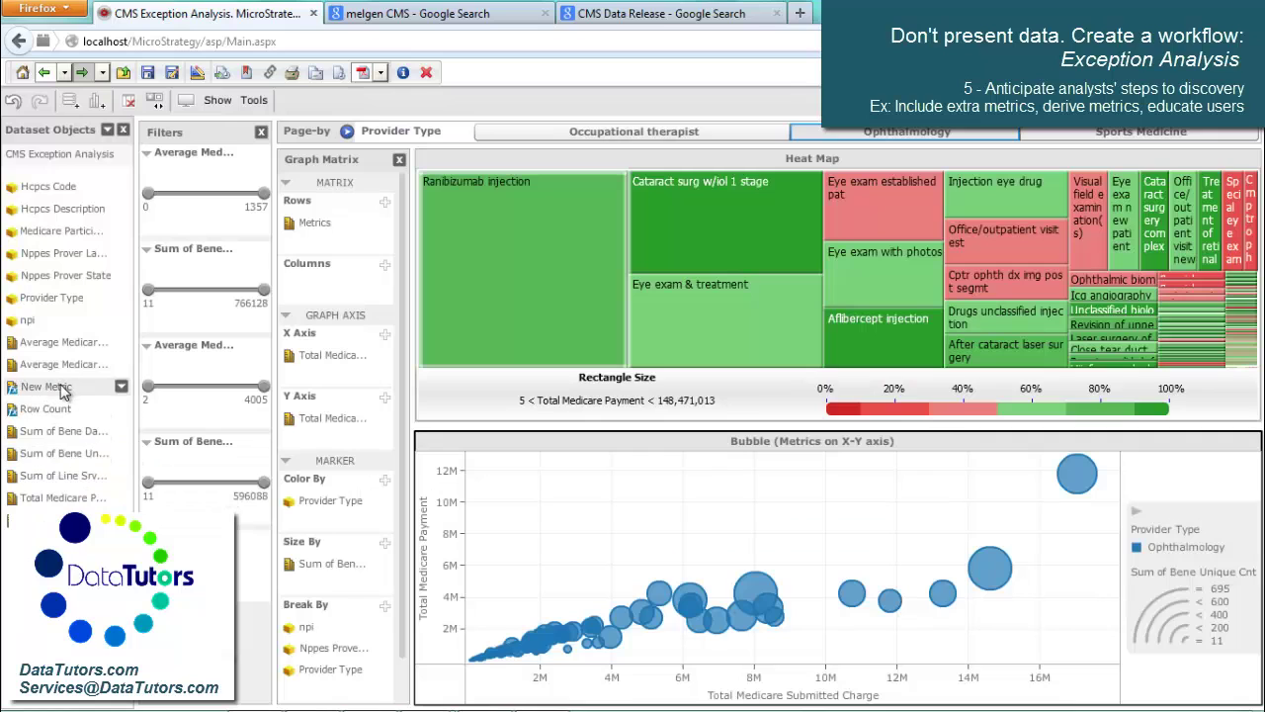
- Size the bubbles by New Metric instead, and compare the details of the outlier providers with those in the main cluster
left_click_drag(63, 391, 344, 572)
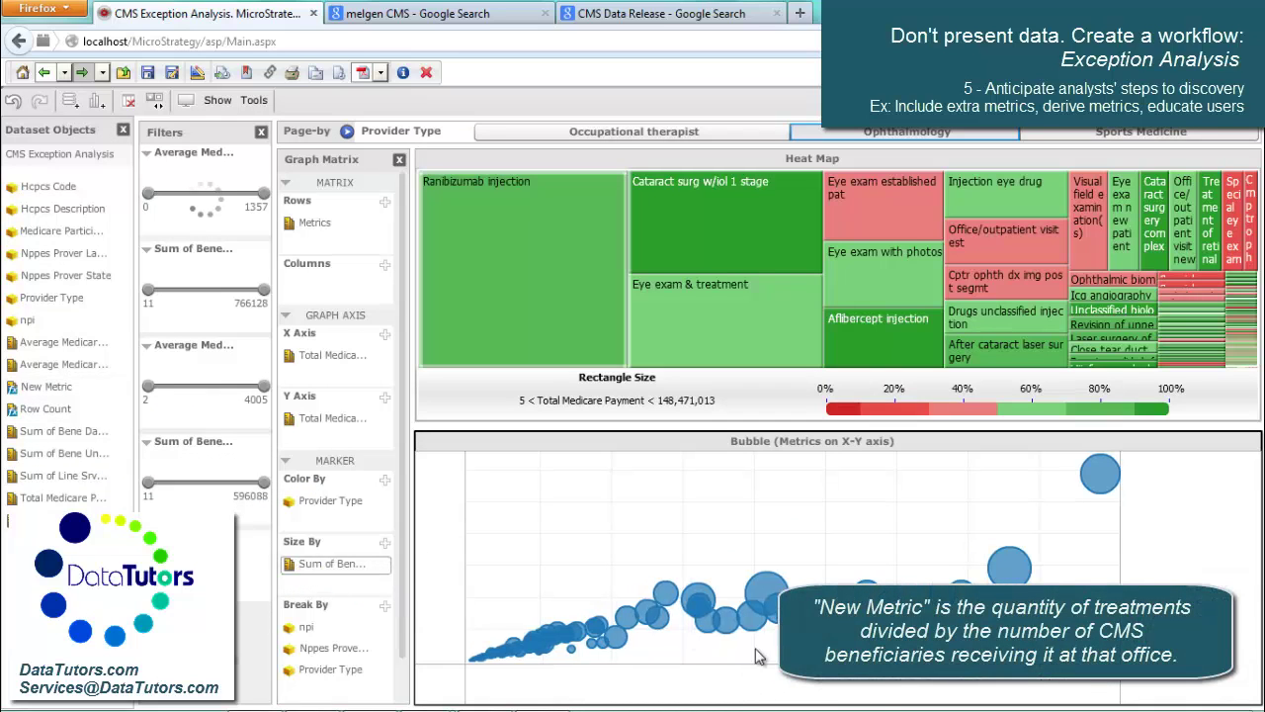
mouse_move(1103, 483)
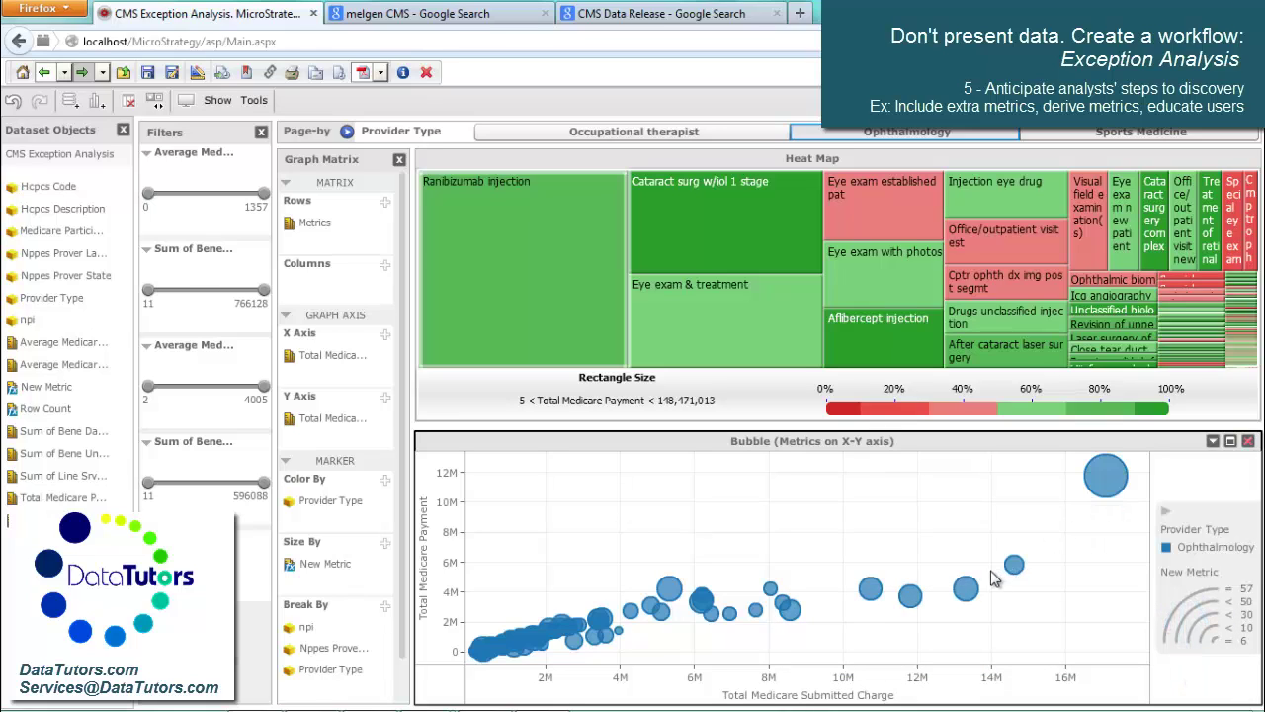
mouse_move(969, 593)
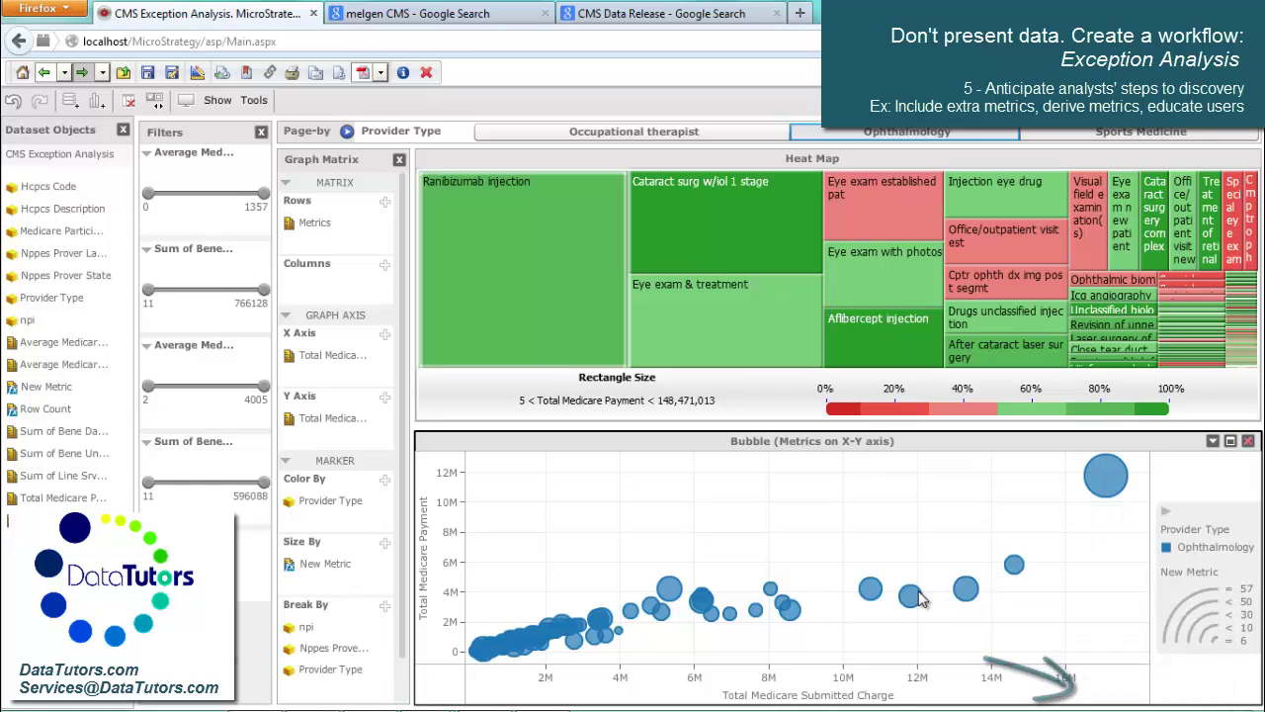
mouse_move(913, 598)
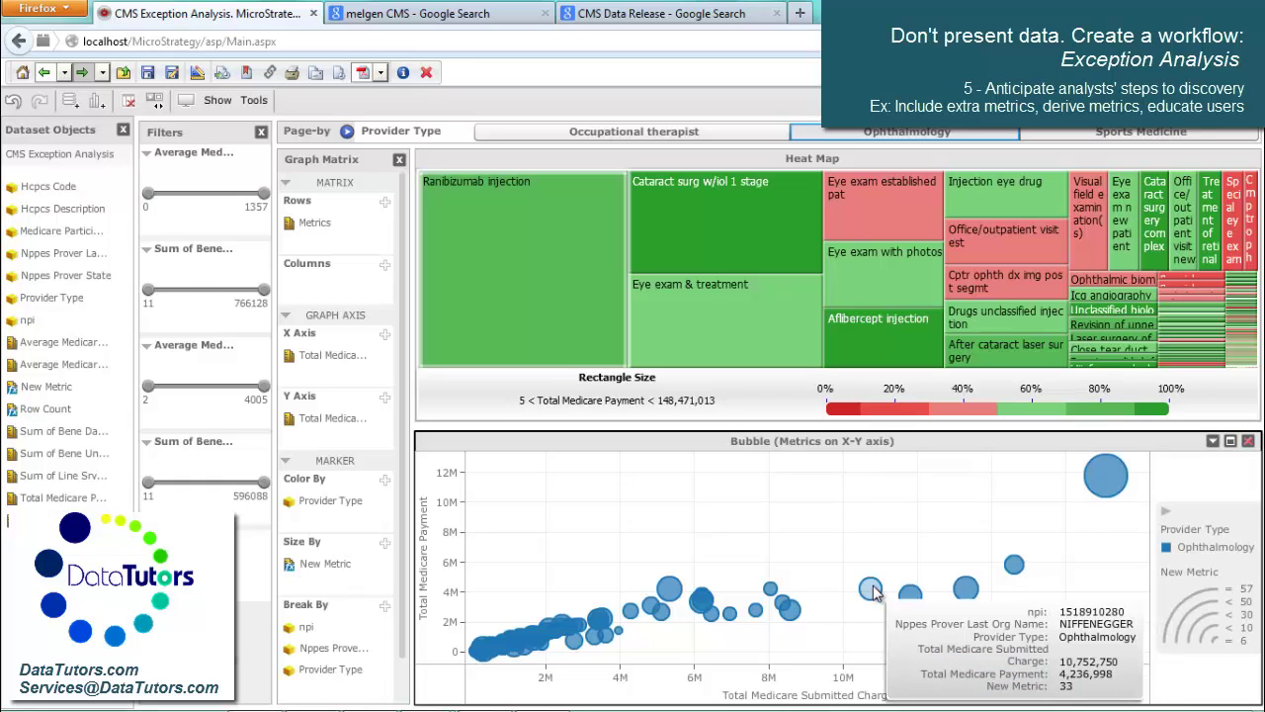
mouse_move(781, 605)
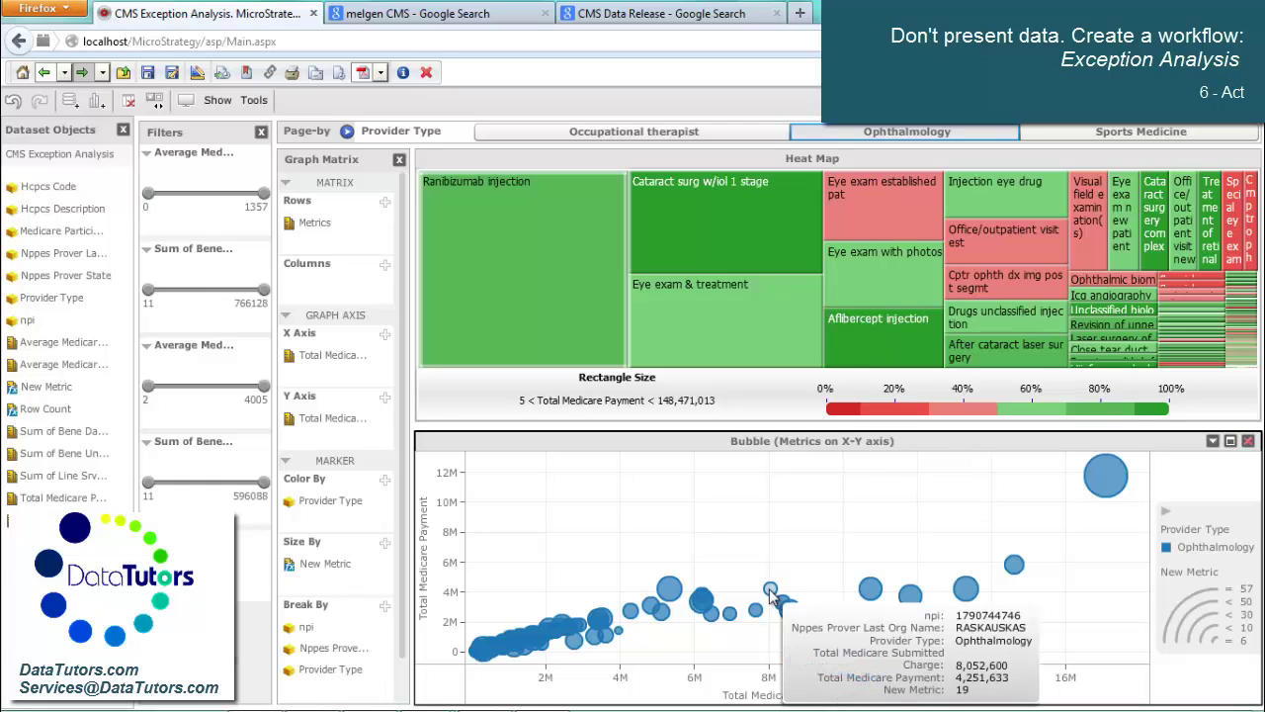
mouse_move(528, 641)
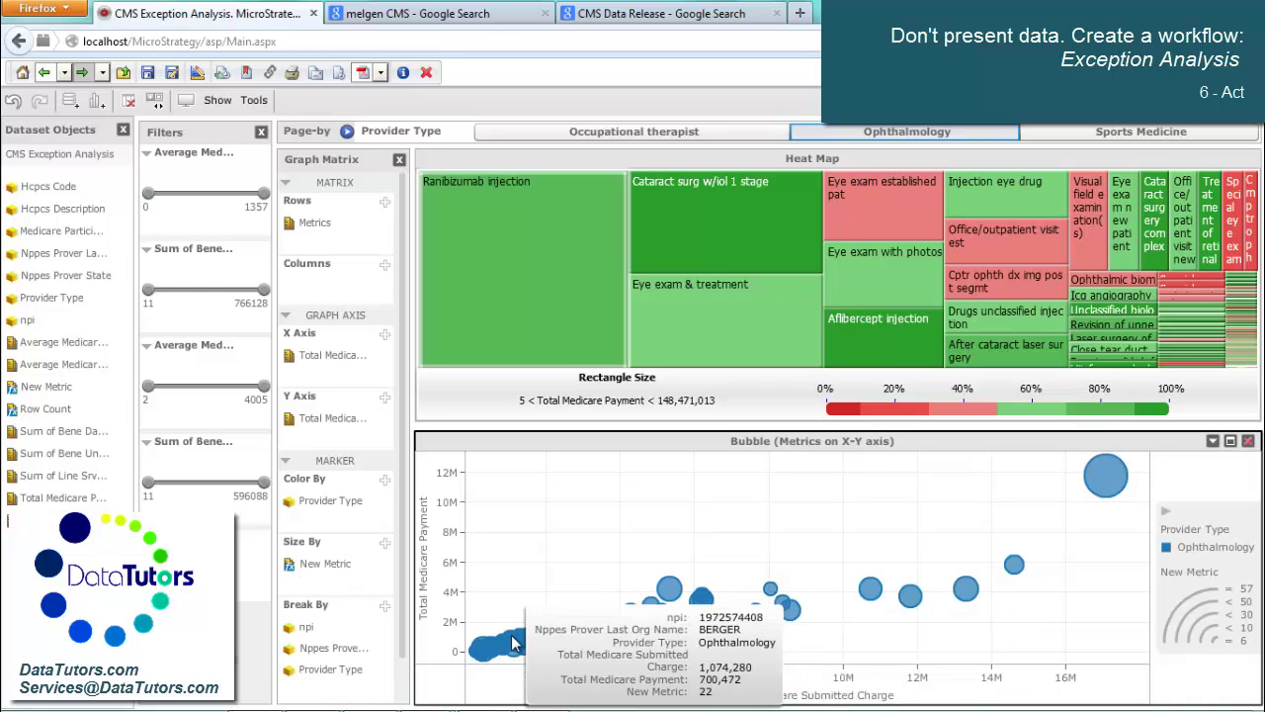